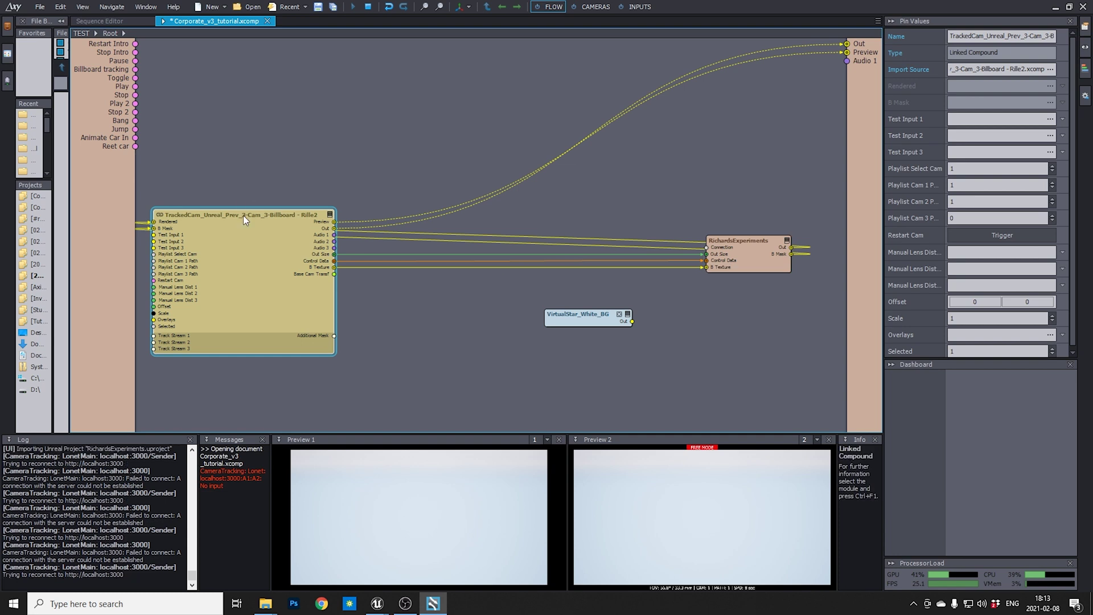
Step: Move the RichardsExperiments module slightly closer to the TrackedCam compound in the flow graph
click(760, 240)
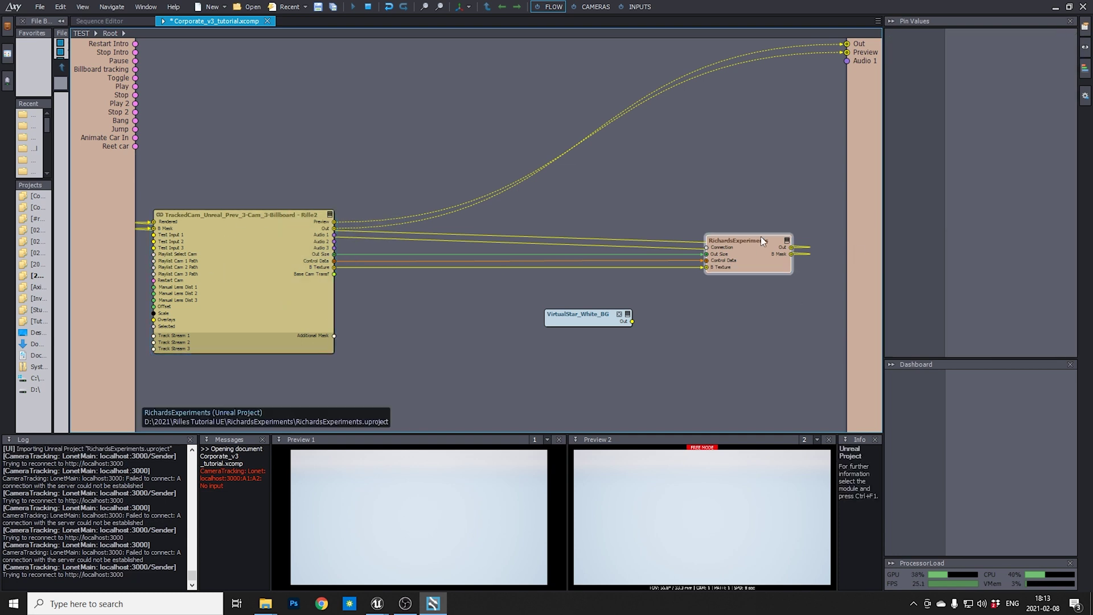
drag(765, 254, 723, 245)
click(706, 328)
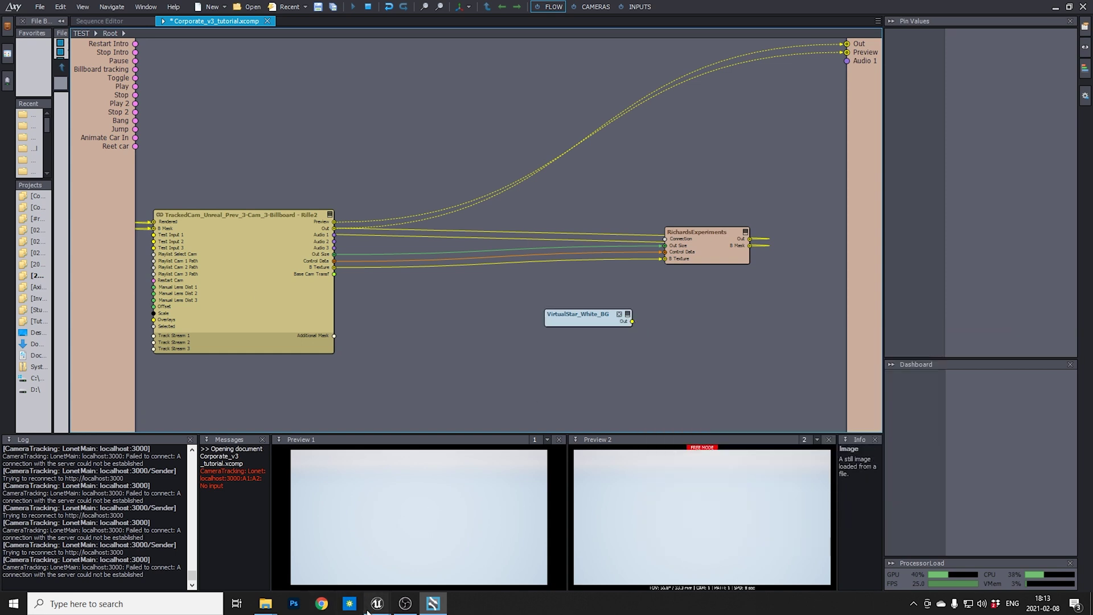
Step: Switch to the Unreal Editor with the RichardsExperiments project and stop the running play session
mouse_move(377, 604)
click(329, 579)
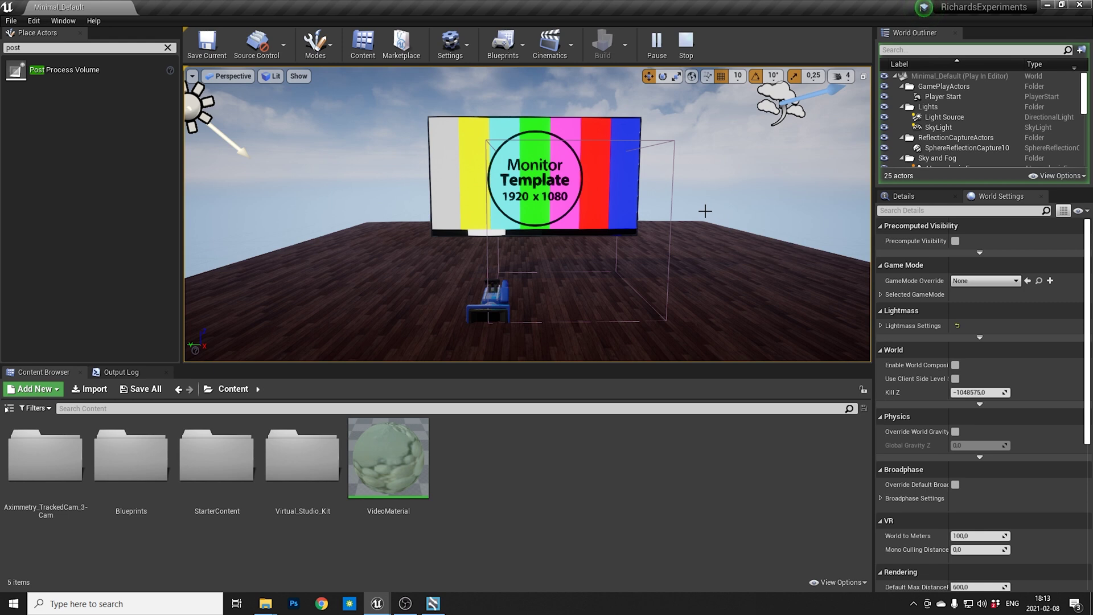
click(685, 45)
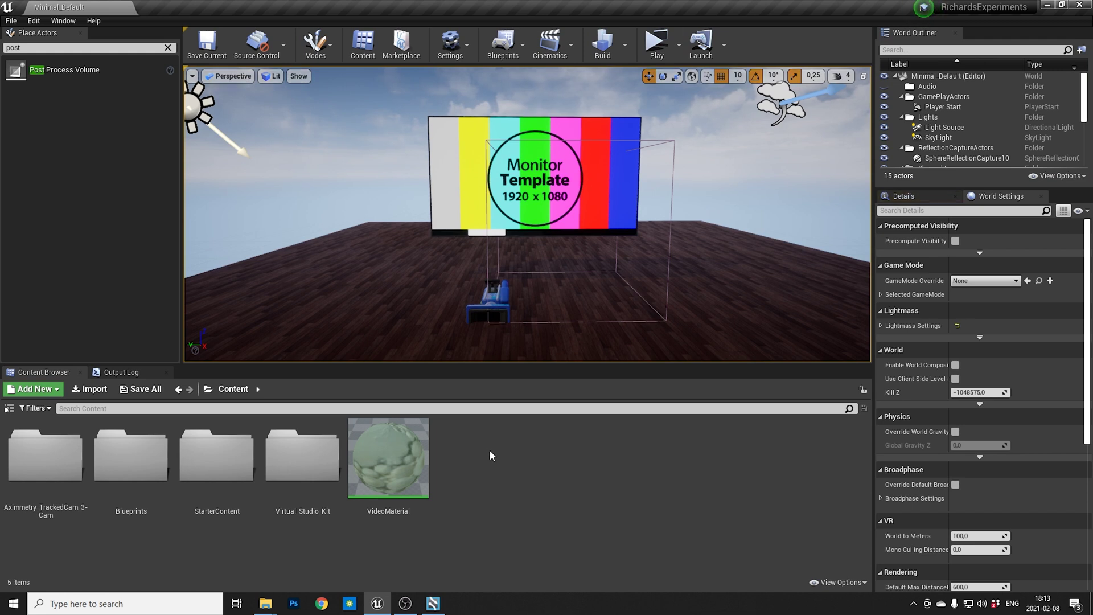
Step: Create a new material named VideoMaterial2 in the project's Content folder
click(400, 453)
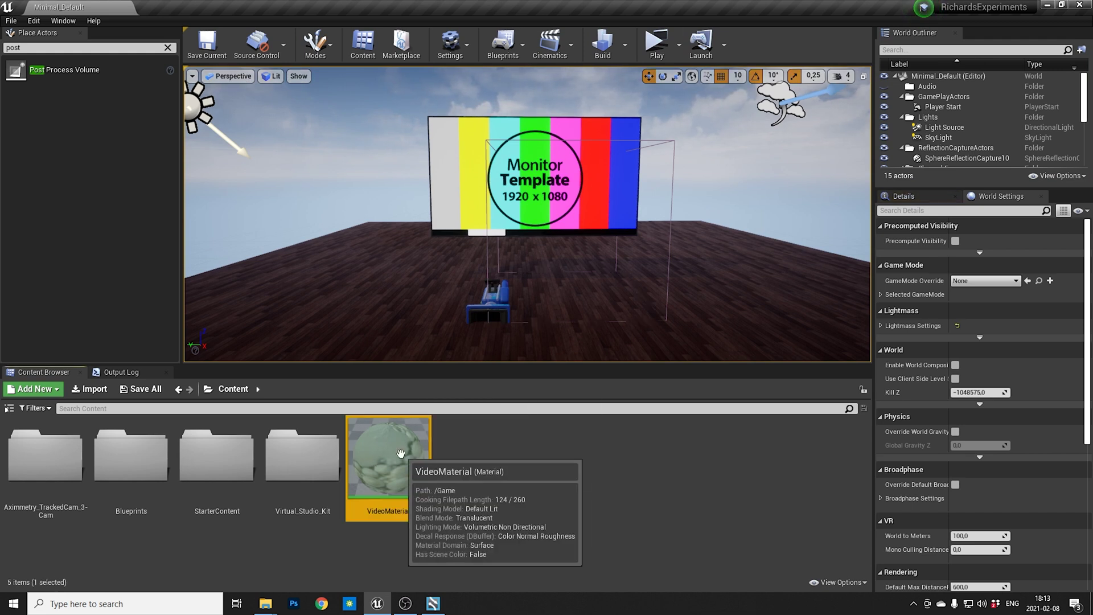
right_click(472, 466)
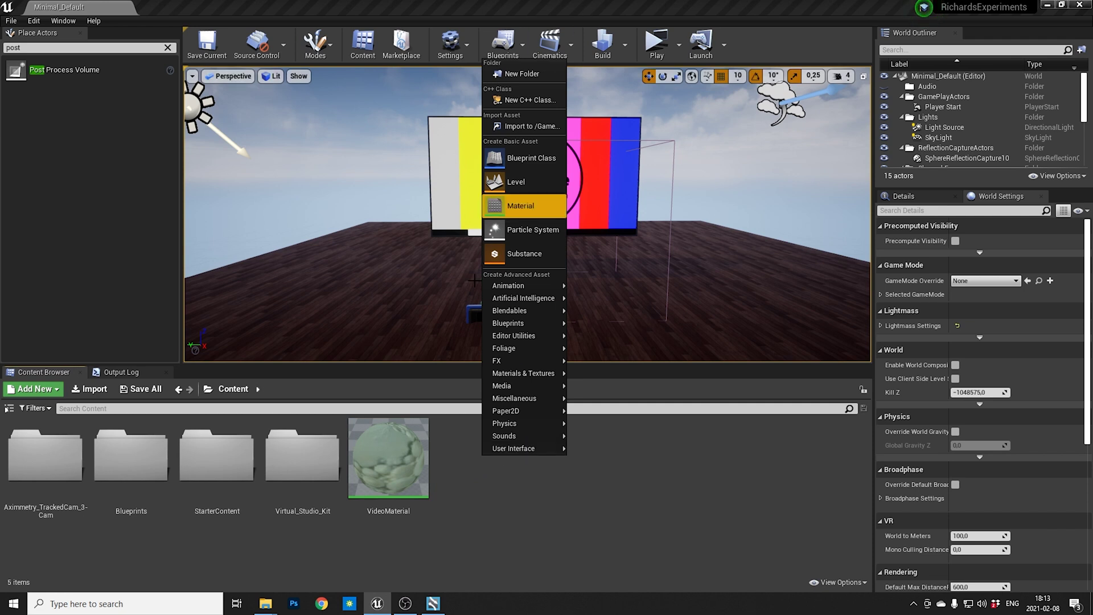
right_click(506, 449)
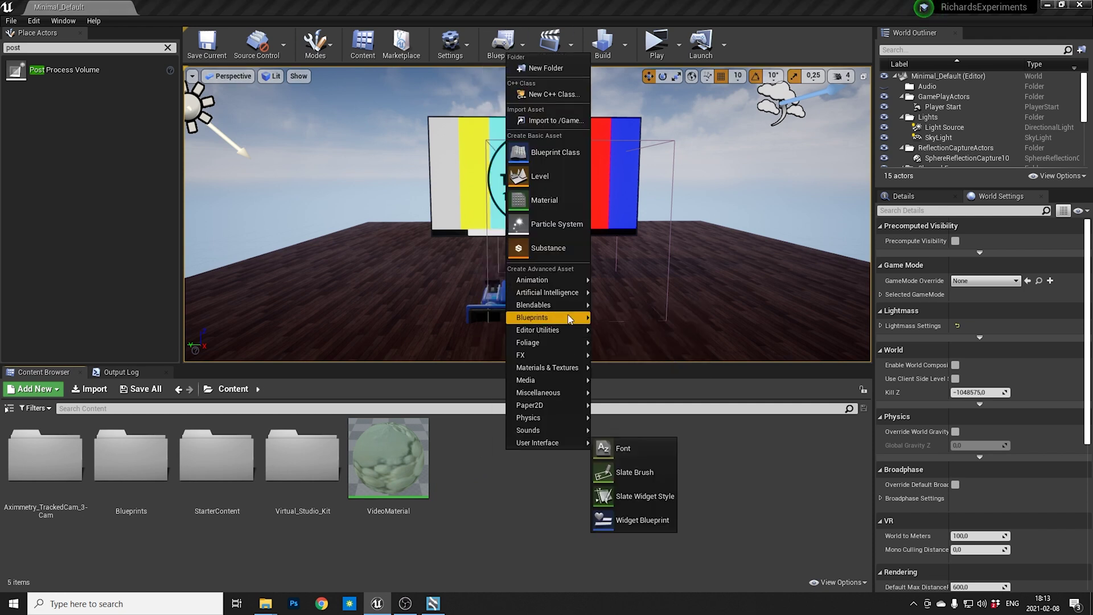
mouse_move(573, 371)
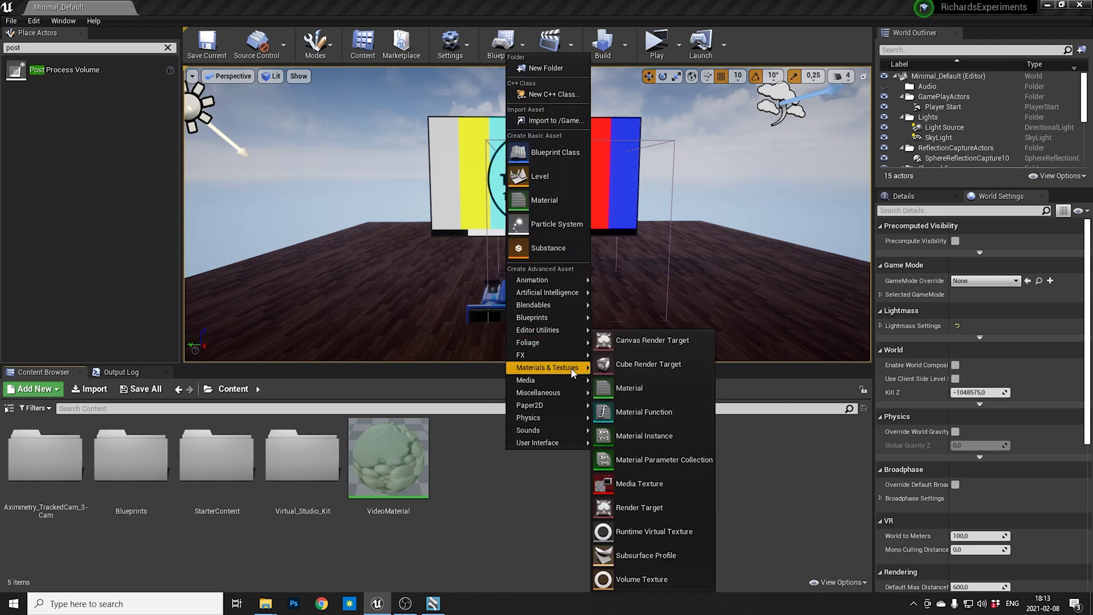
click(680, 388)
text(VideoMater)
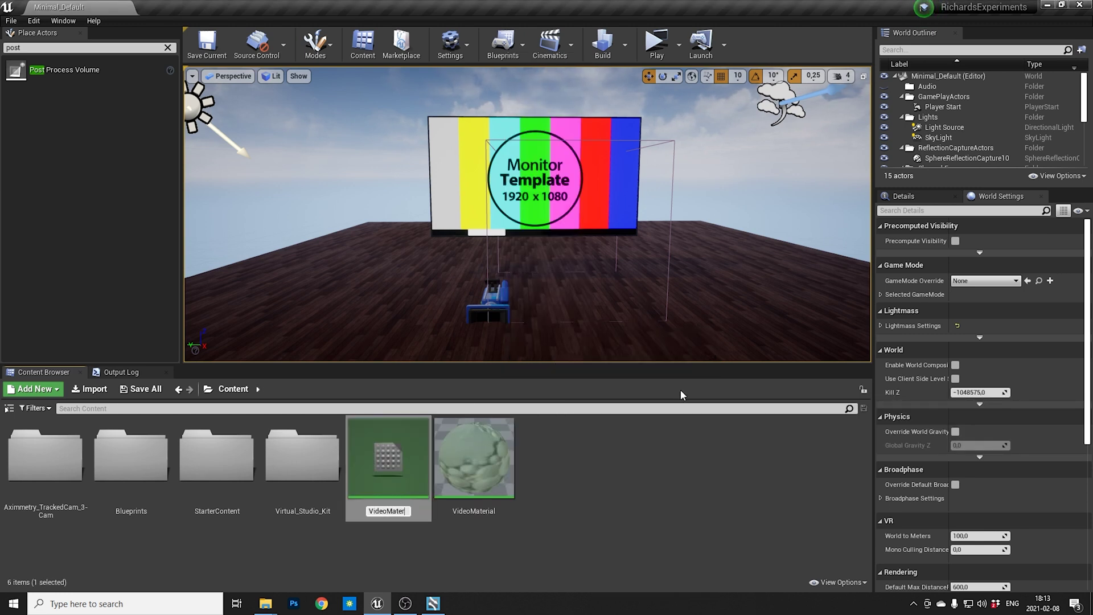
text(ial2)
key(Return)
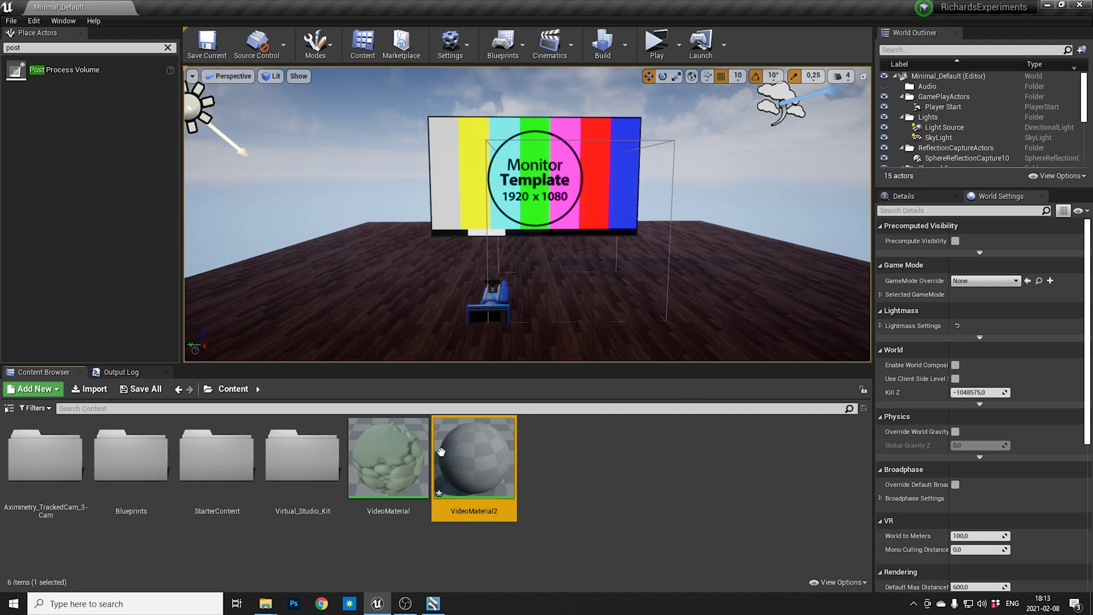
Step: In VideoMaterial2, add a TextureSampleParameter2D node named VideoTexture2 and connect its RGB output to Base Color
double_click(481, 462)
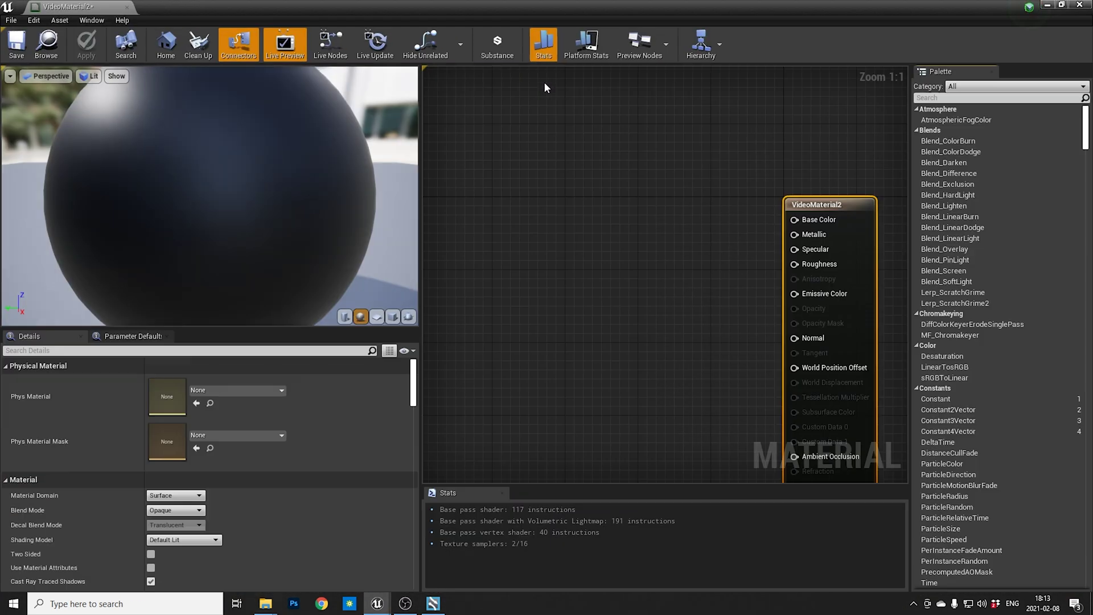
right_click(545, 205)
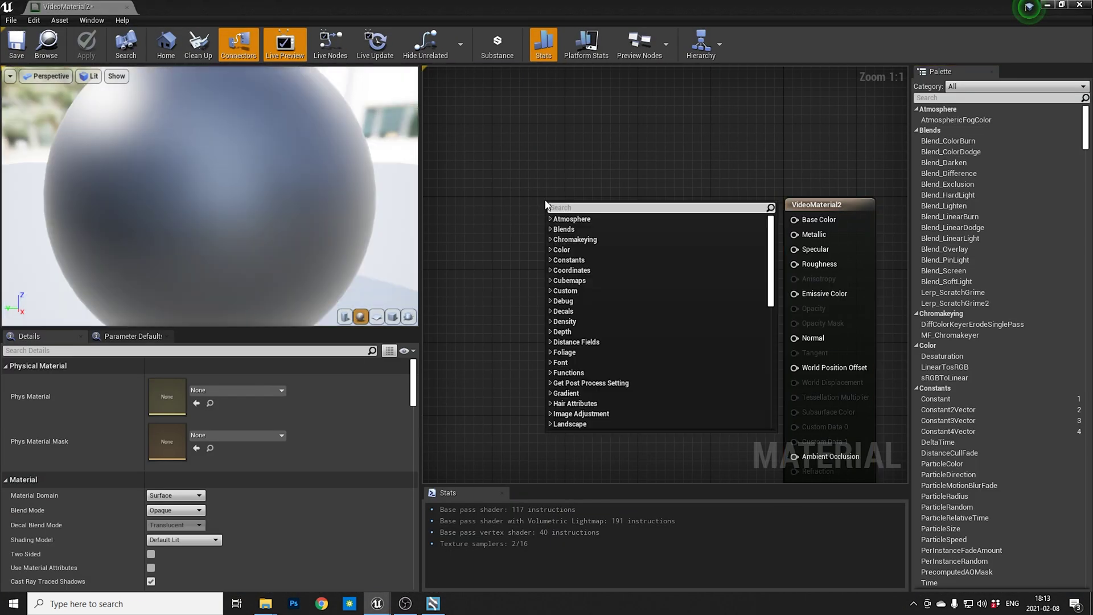
text(texture param)
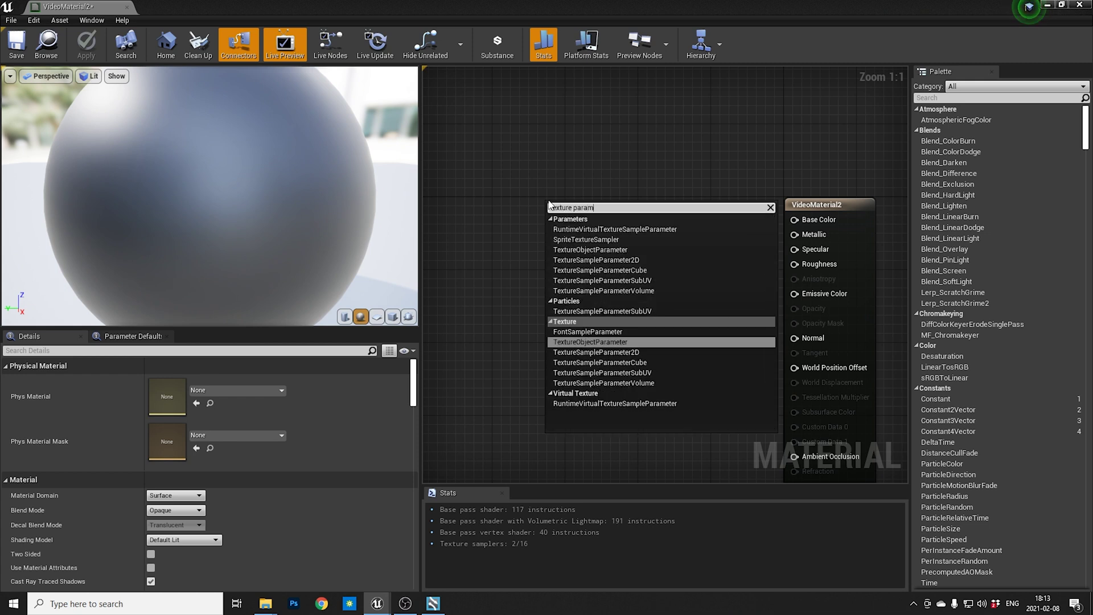
key(Down)
key(Return)
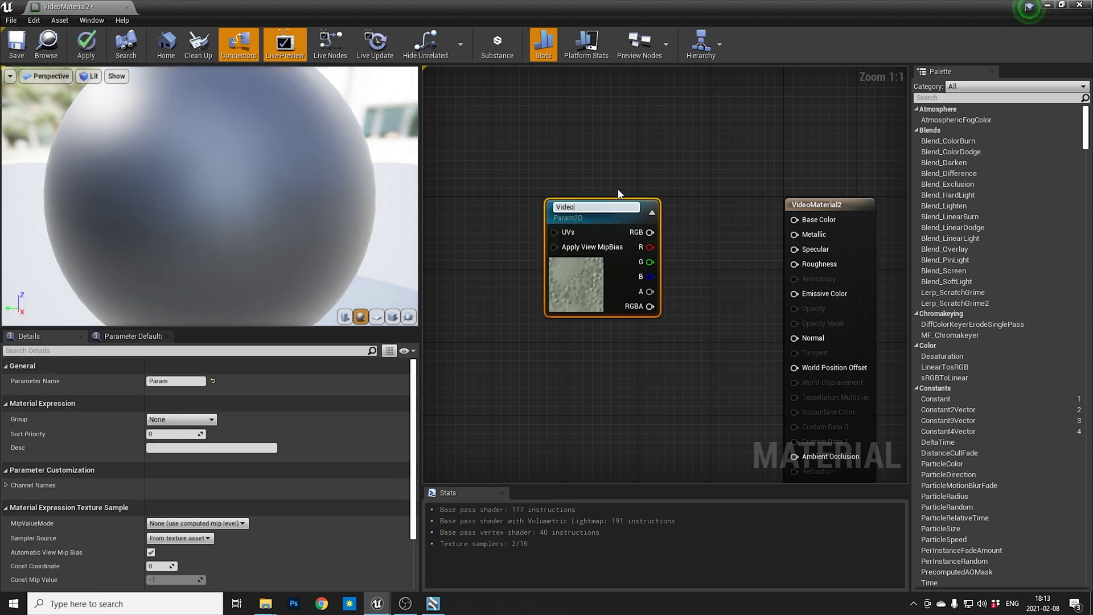
text(VideoTexture2)
key(Return)
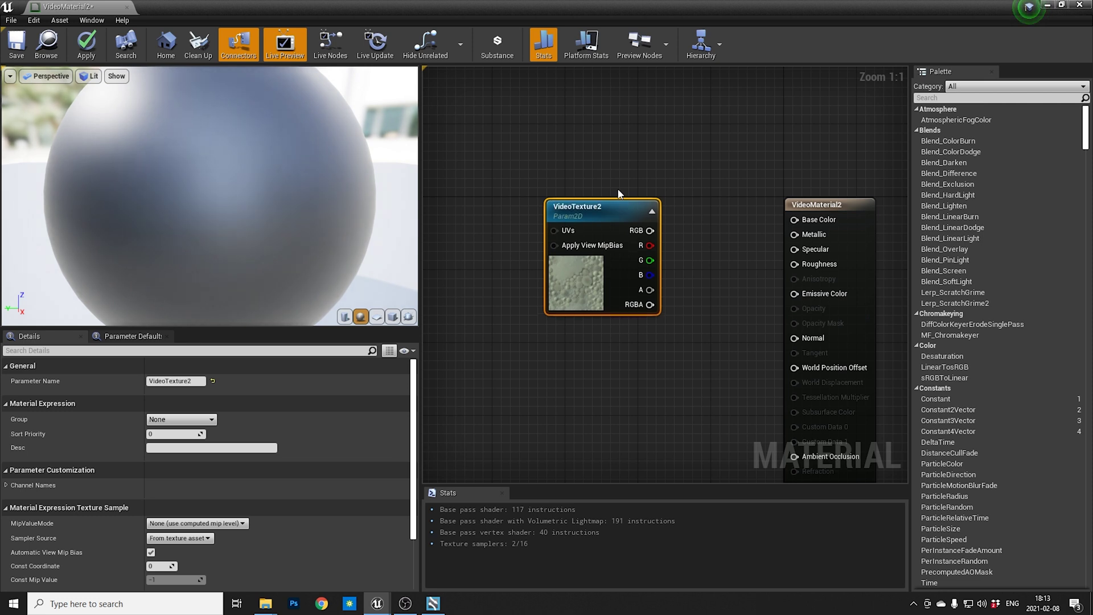
drag(650, 230, 823, 223)
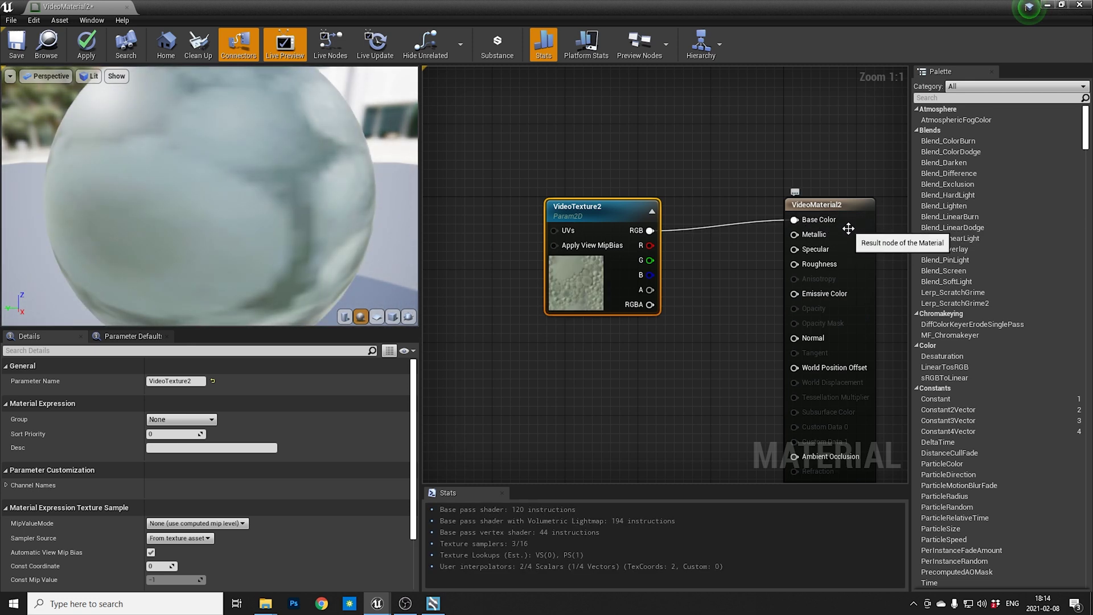
Step: Set the Blend Mode of VideoMaterial2 to Translucent
click(858, 226)
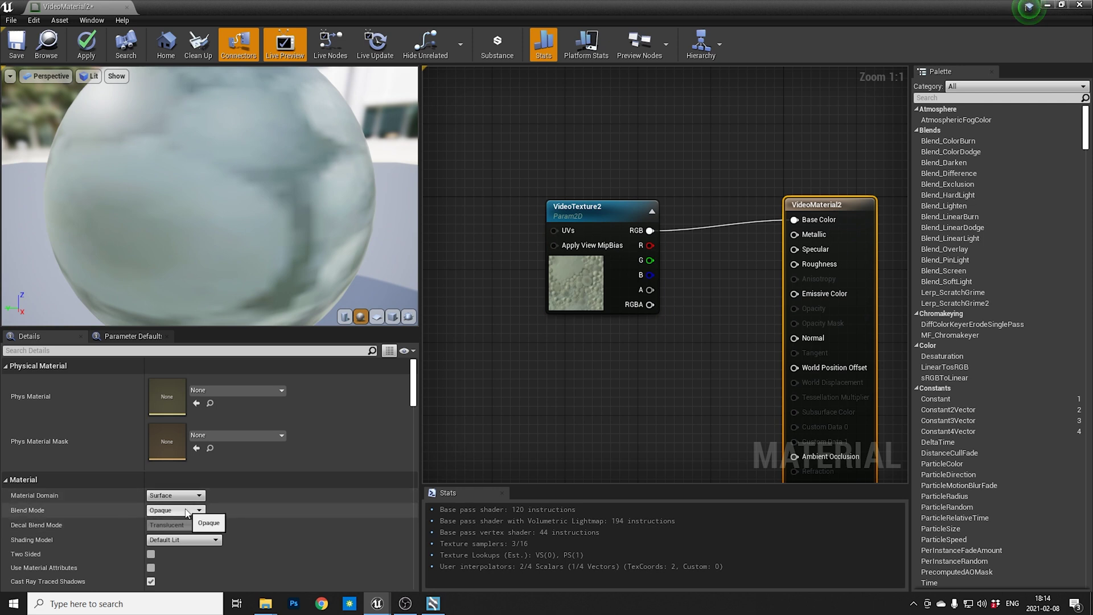
click(740, 364)
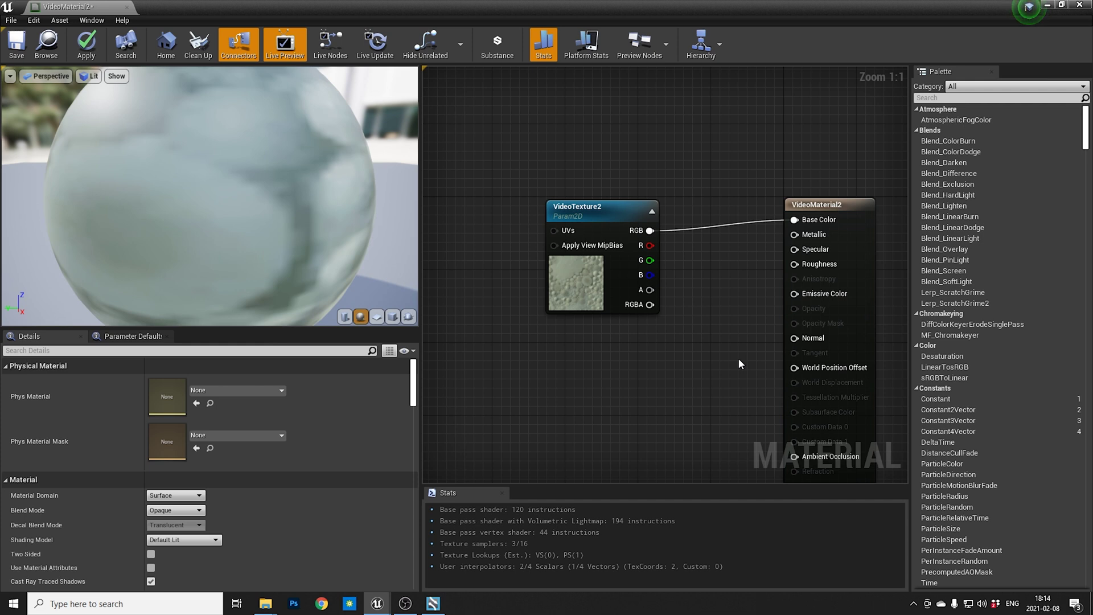
click(856, 208)
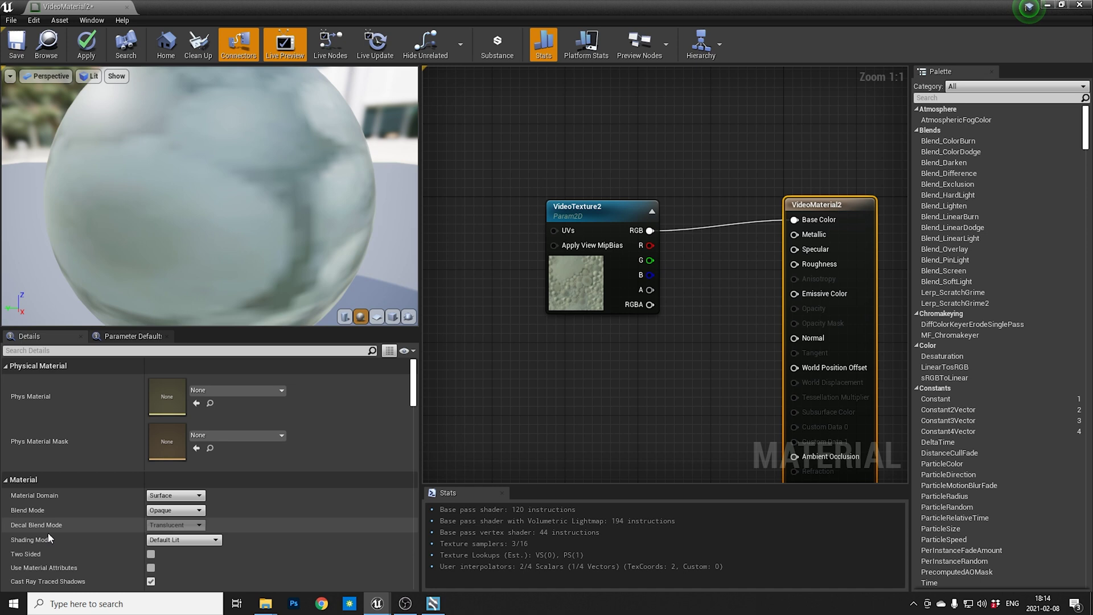
click(168, 510)
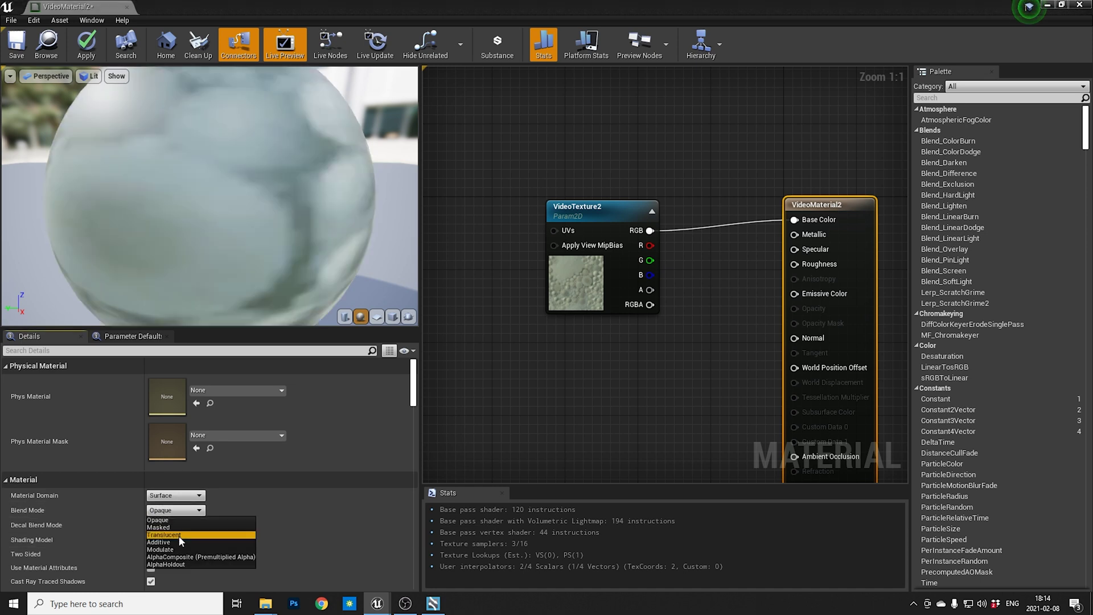
click(180, 535)
click(735, 305)
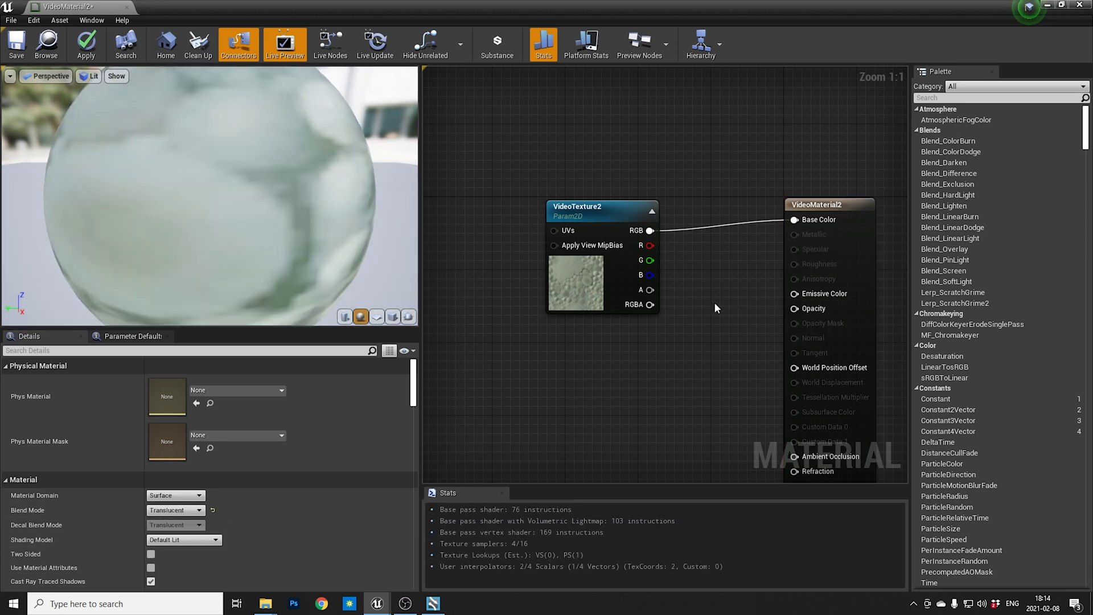
Step: Apply and save the changes to VideoMaterial2 and close its material editor
click(87, 53)
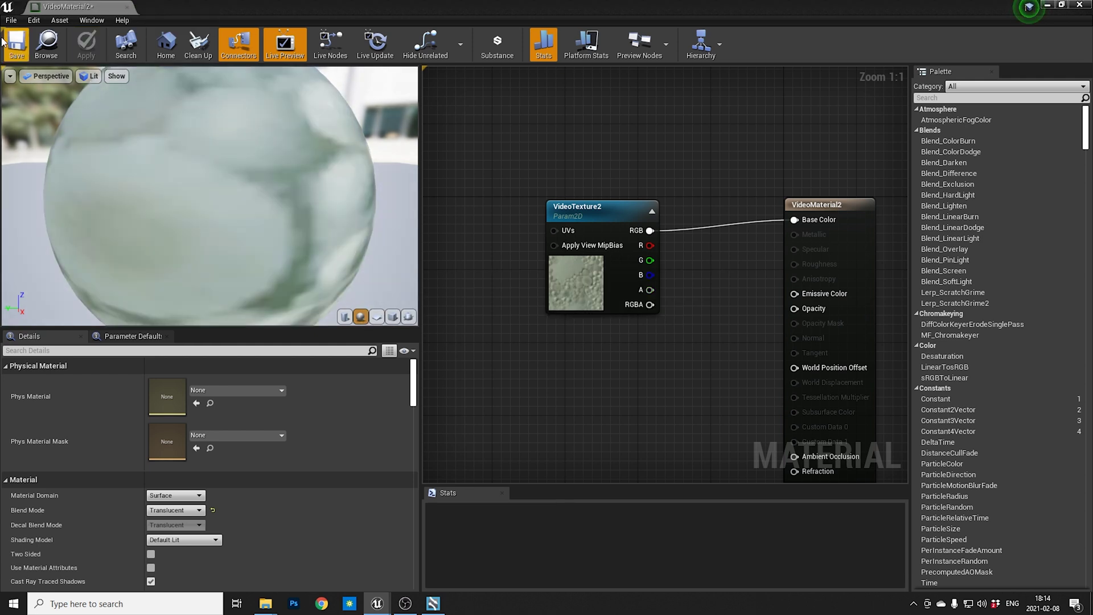
click(17, 44)
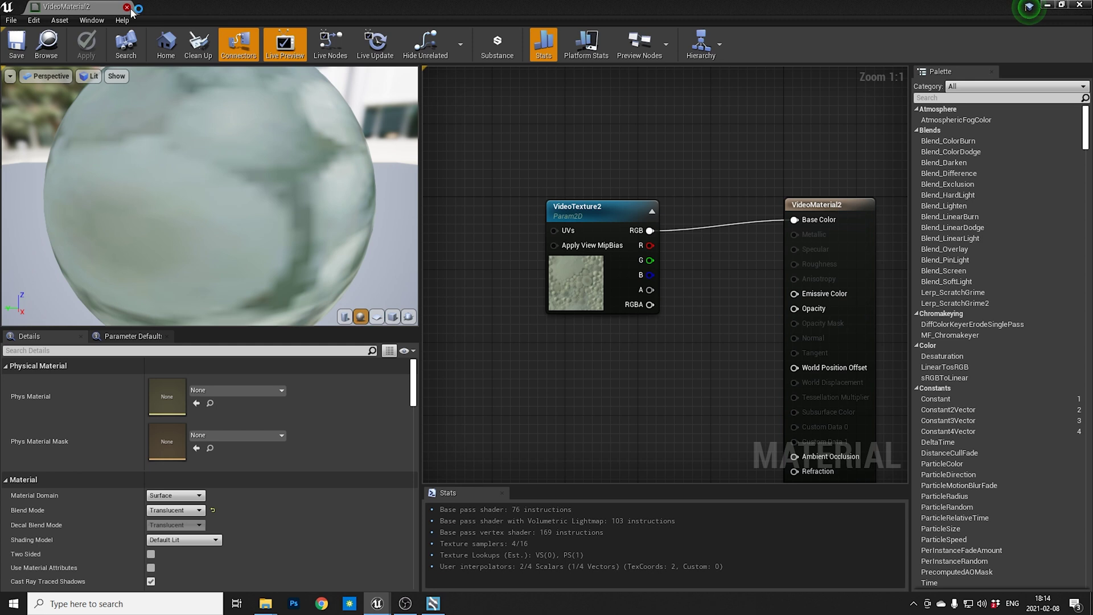
click(126, 6)
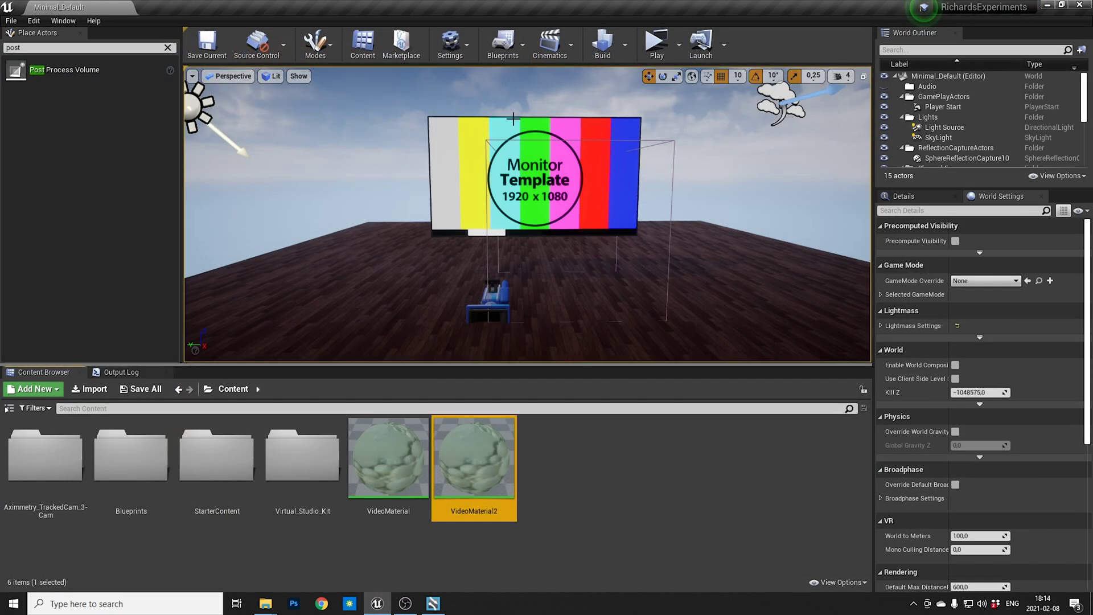
Step: Assign VideoMaterial2 to material Element 0 of the monitor mesh in the level
click(464, 123)
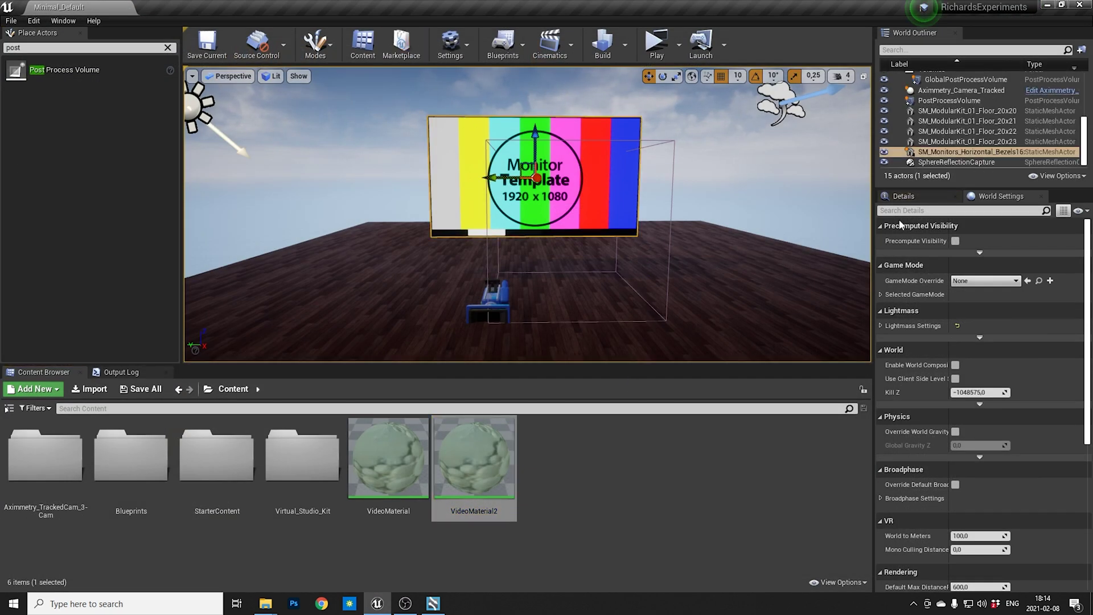
click(914, 196)
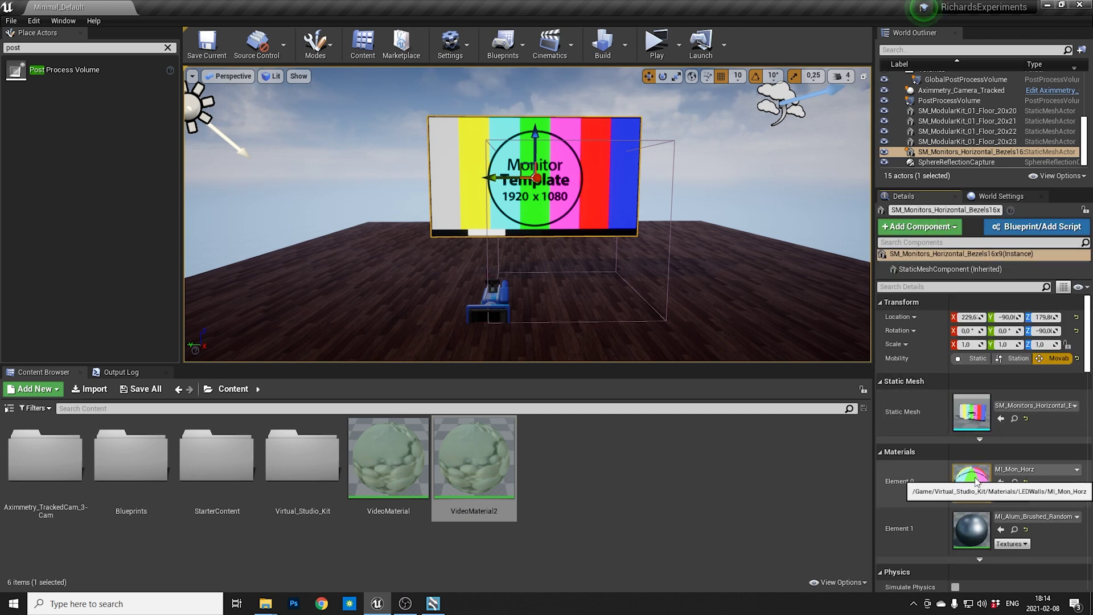
drag(474, 458, 975, 483)
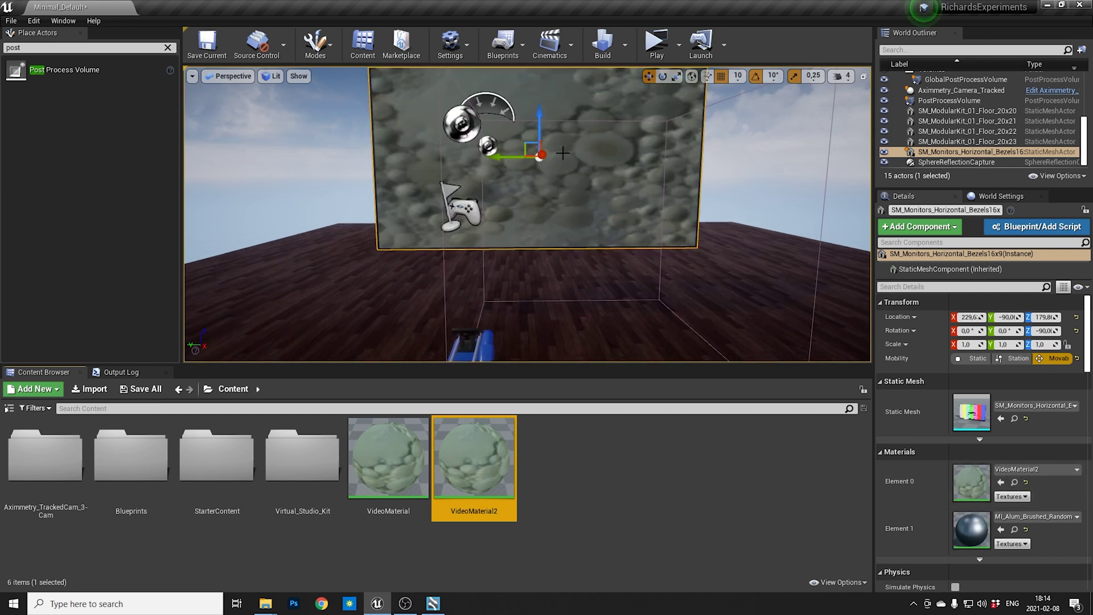
scroll(561, 162, up, 2)
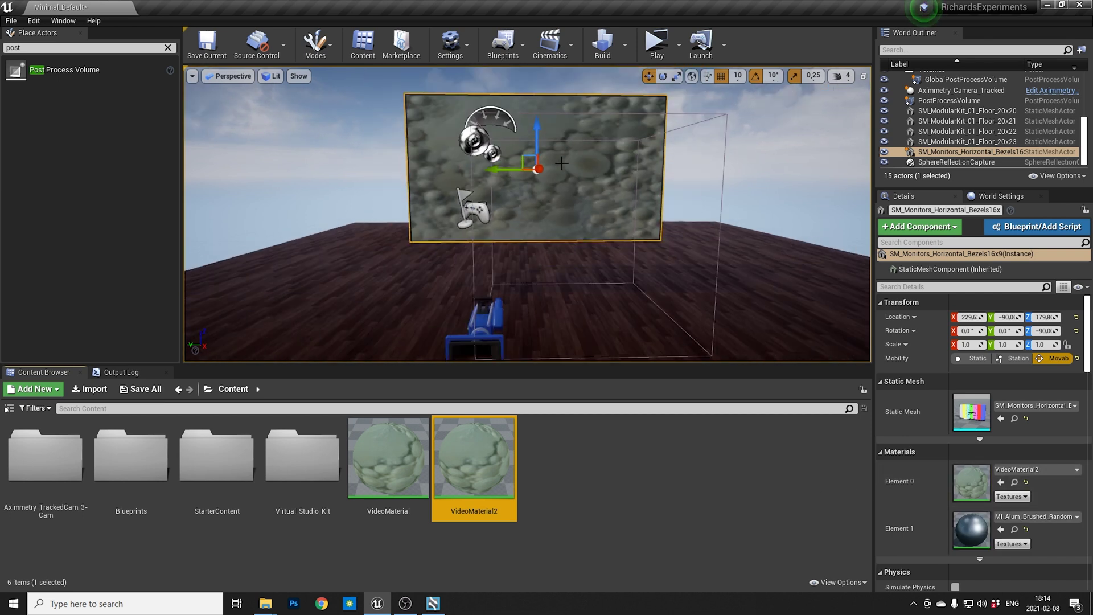
click(740, 537)
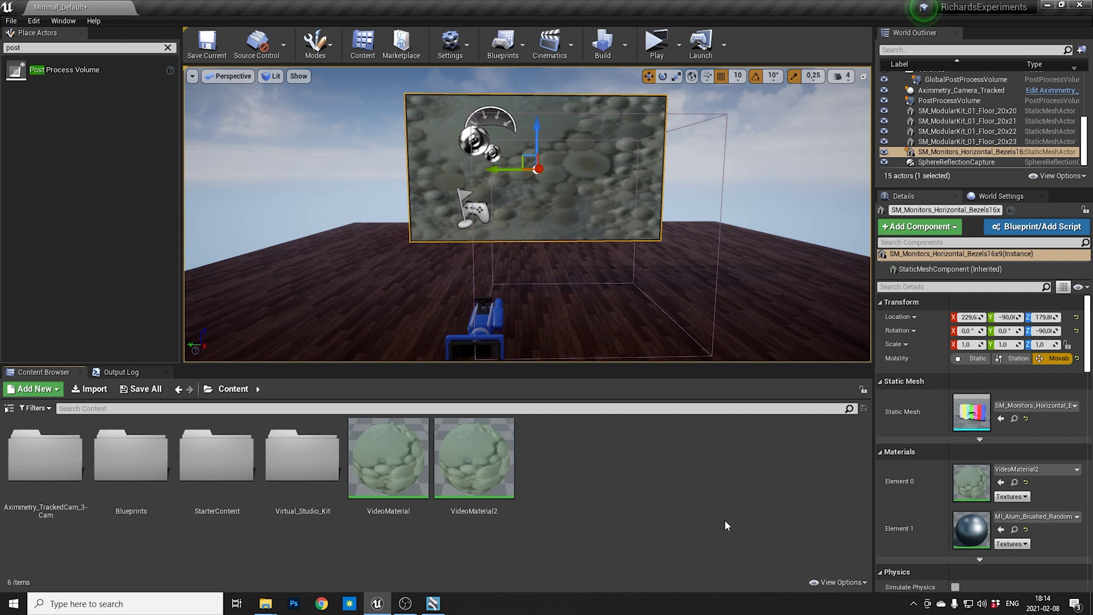
Step: In the Level Blueprint, add a Create Dynamic Material Instance node executed from Event BeginPlay and align it beside the event
click(504, 48)
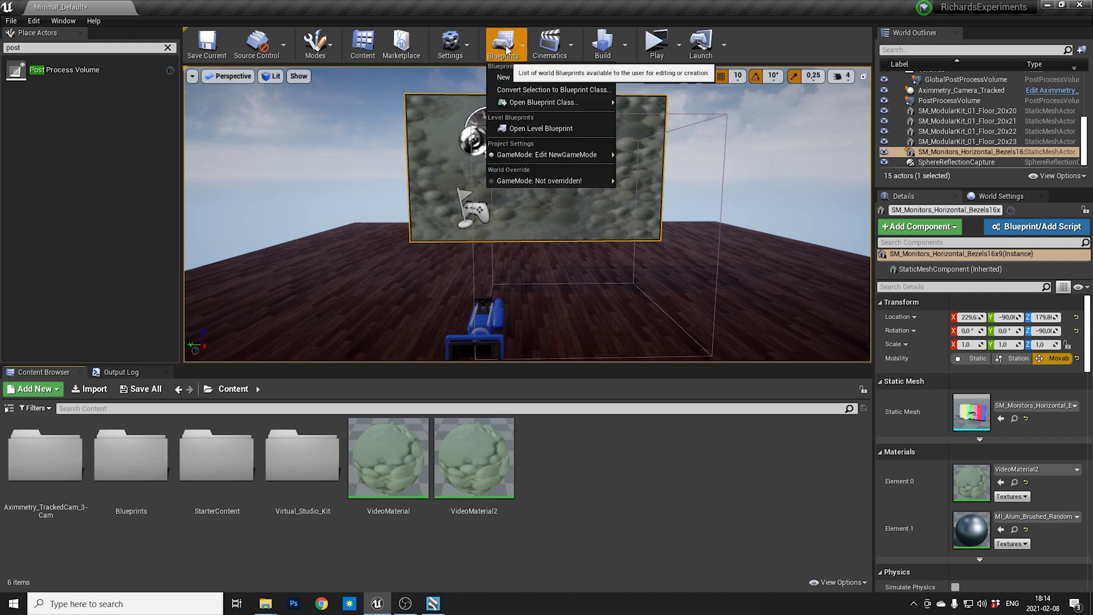
click(564, 129)
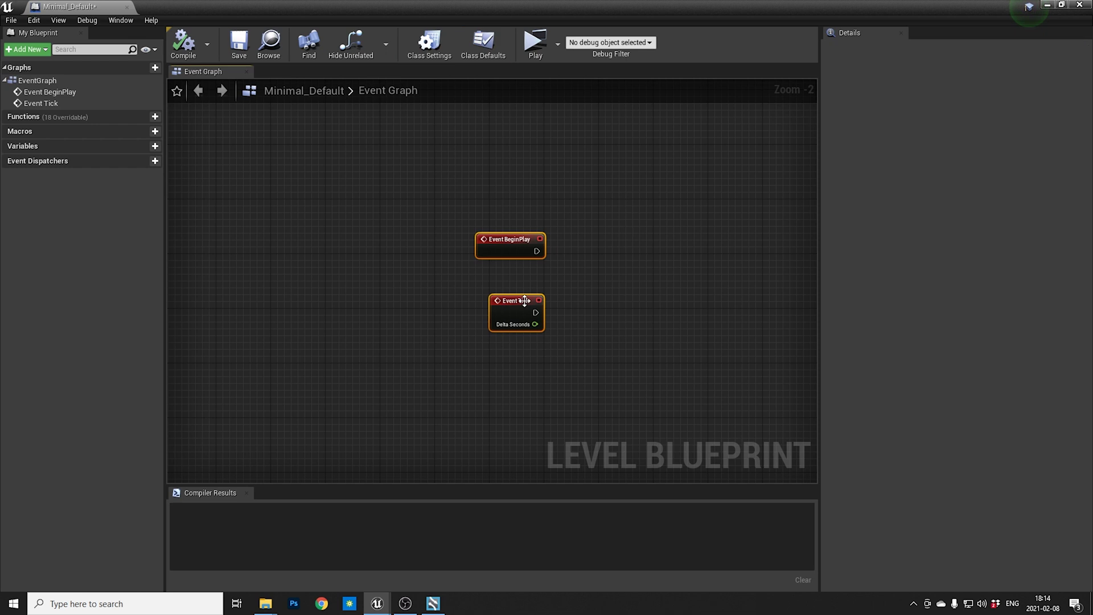
drag(468, 245, 537, 245)
text(create a material)
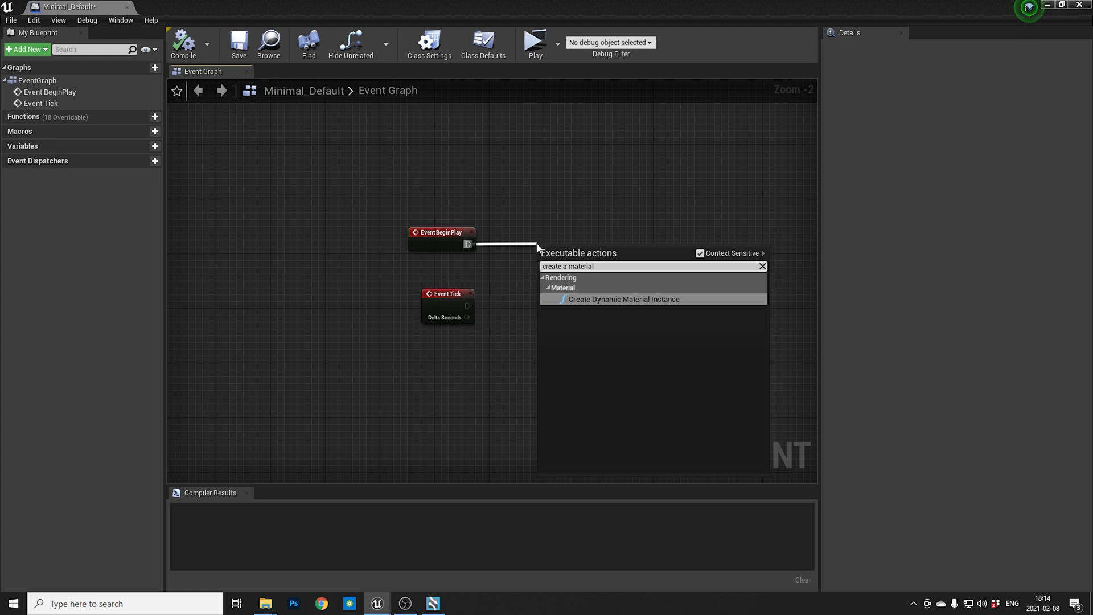
key(Return)
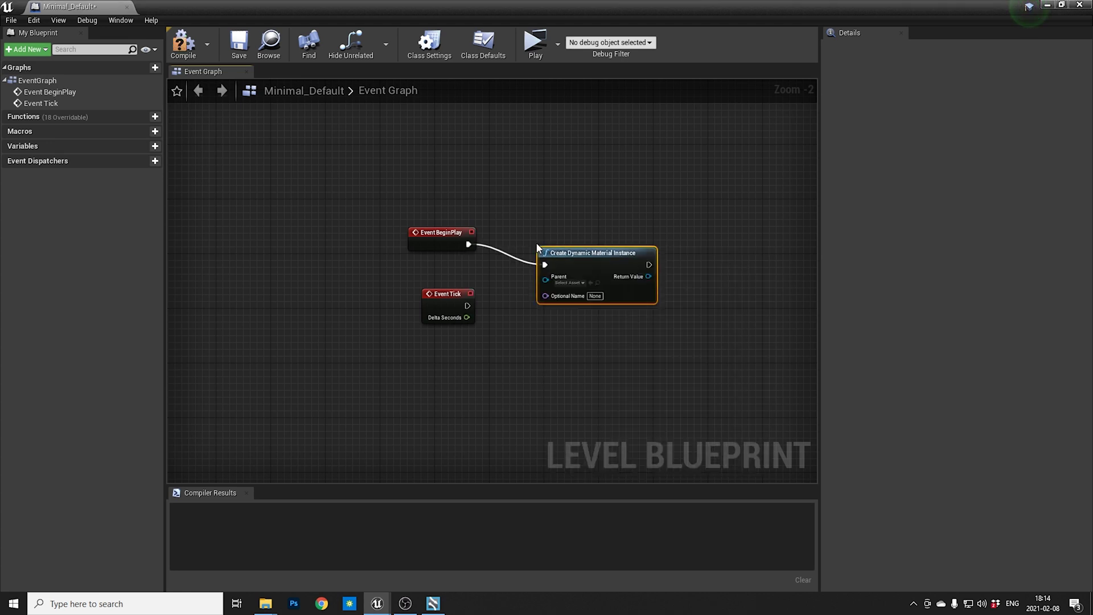
drag(617, 245, 602, 224)
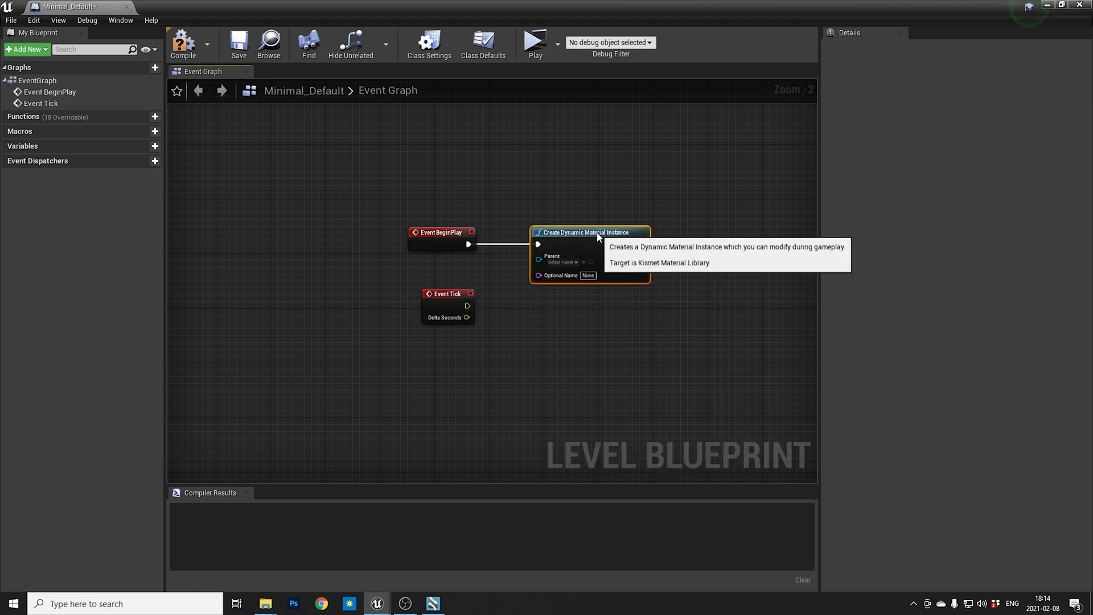
Step: Set the Parent of the Create Dynamic Material Instance node to VideoMaterial2
click(567, 263)
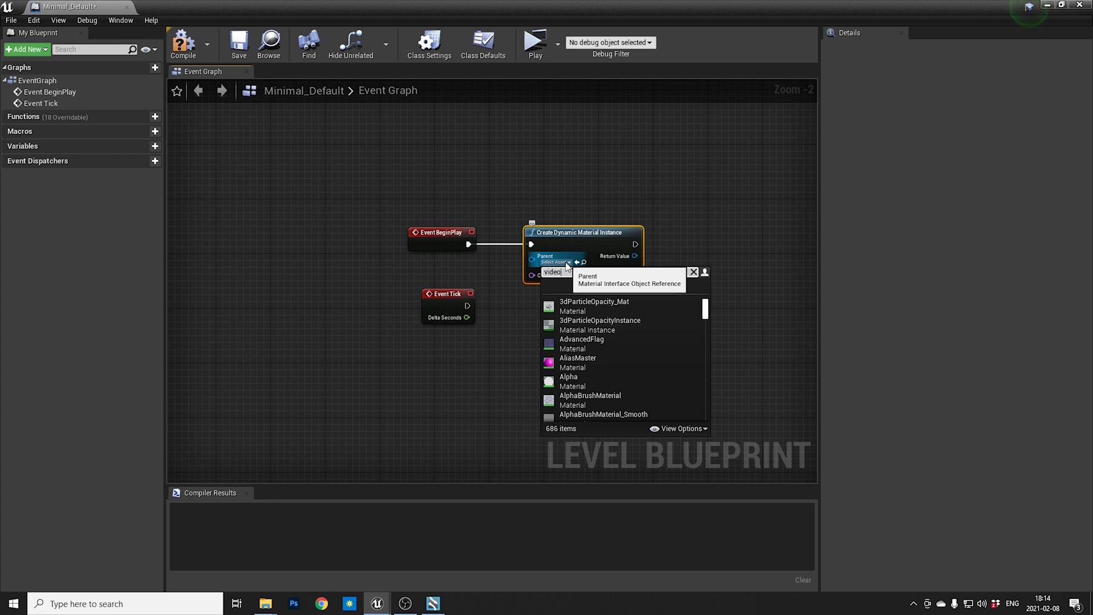
text(video material)
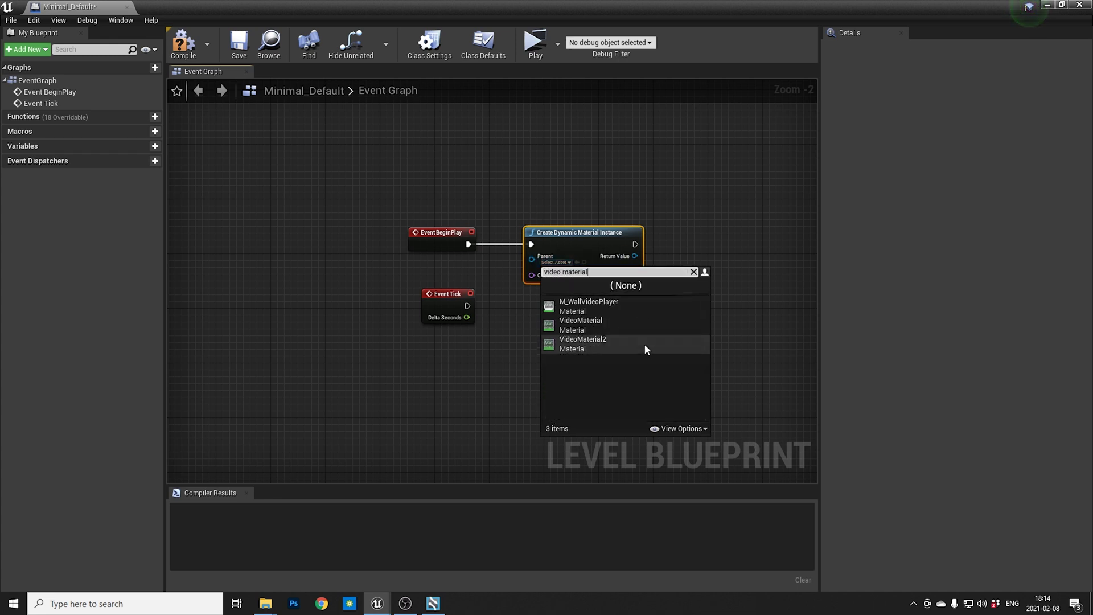
click(644, 344)
right_drag(694, 257, 606, 243)
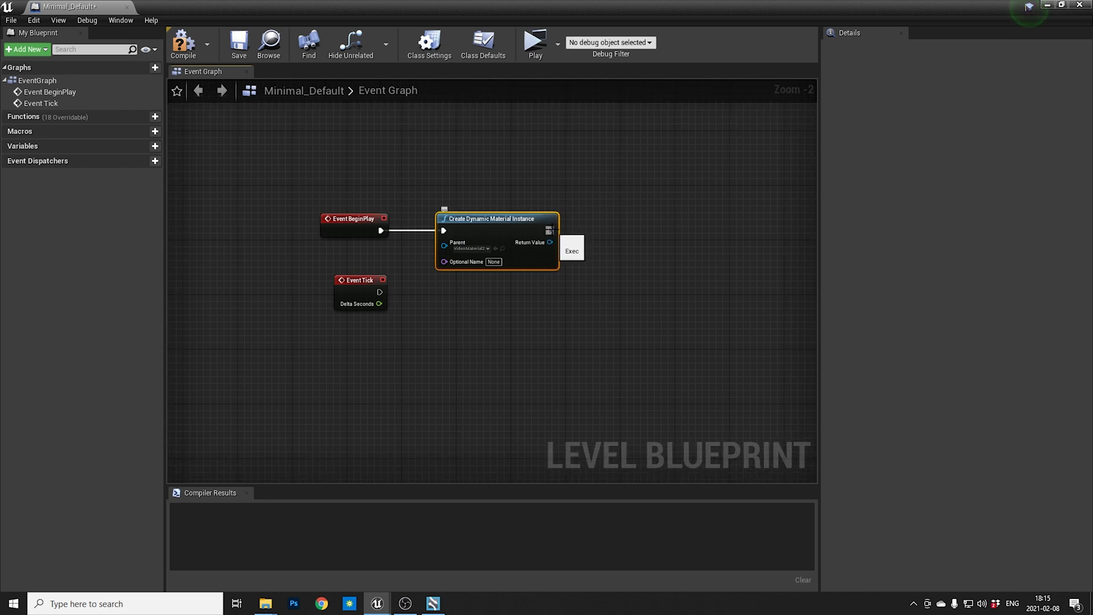
Step: Switch to Chrome and open the knowledge base tutorial "How to install and work with the Unreal Engine based DE edition" for Aximmetry DE users
key(alt+Tab)
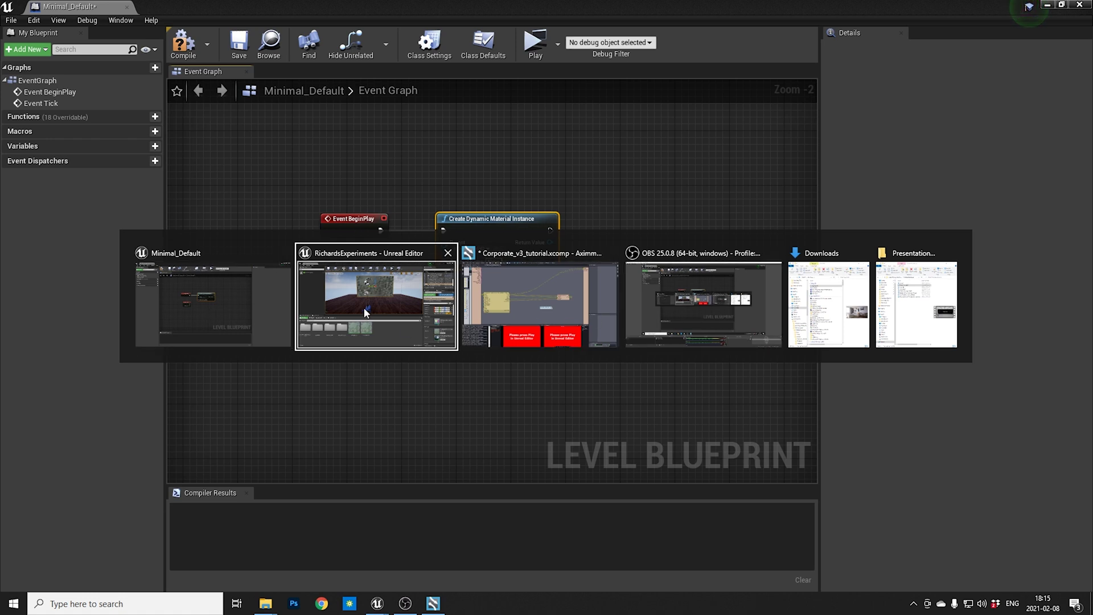
key(Escape)
click(331, 607)
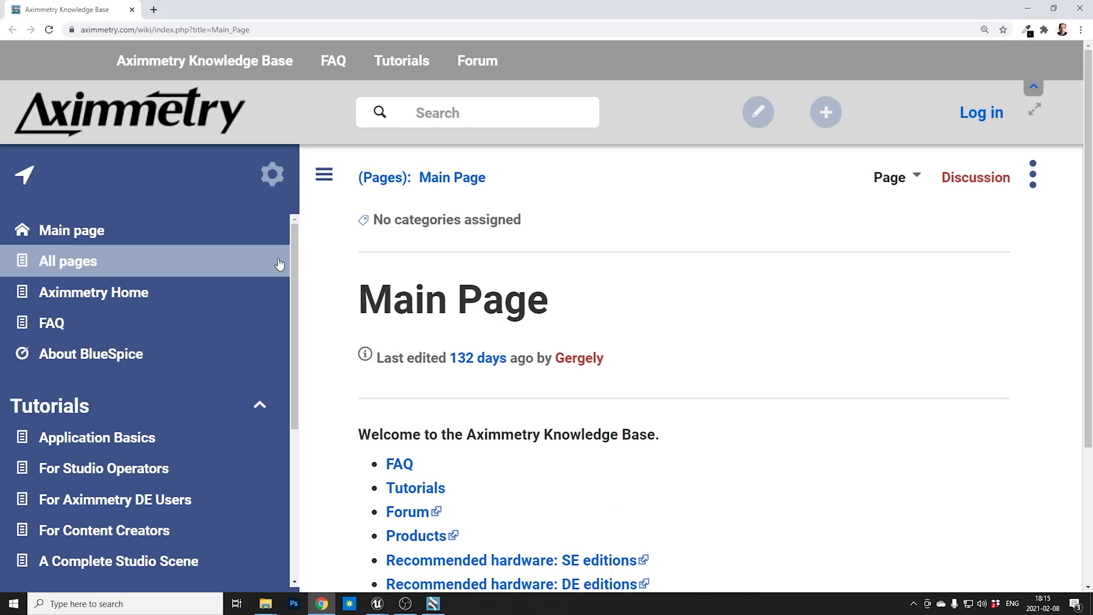
scroll(219, 459, down, 3)
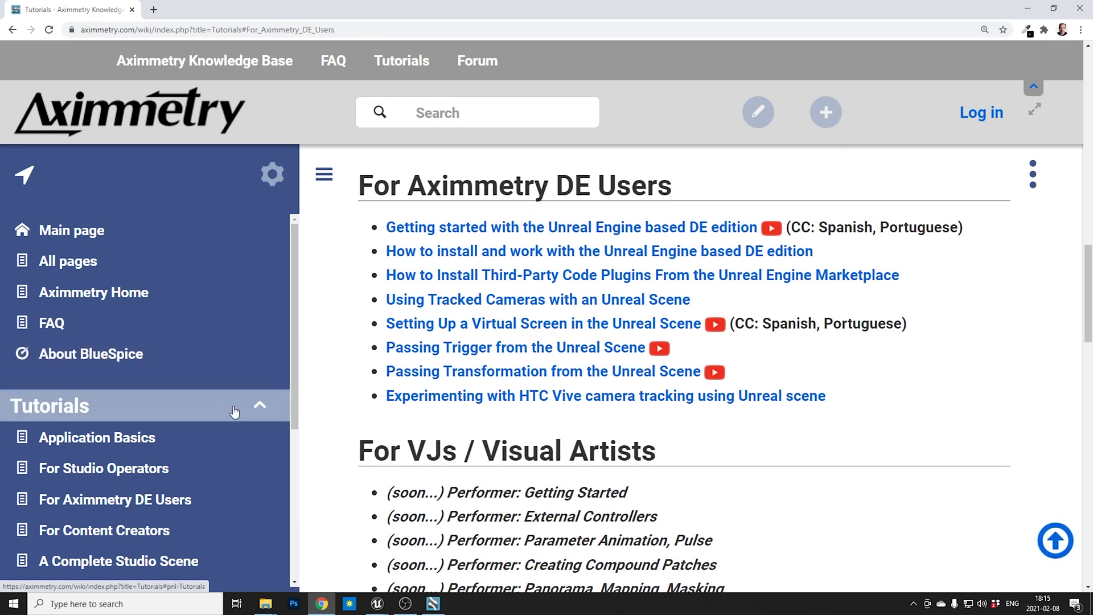
scroll(620, 435, down, 5)
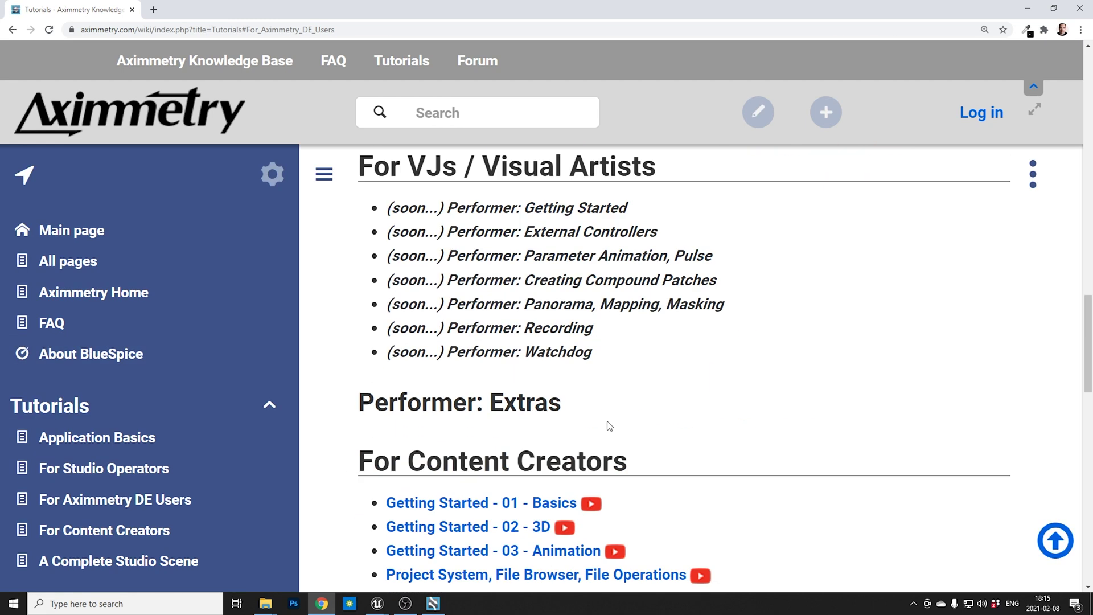
scroll(617, 422, down, 4)
scroll(640, 383, down, 3)
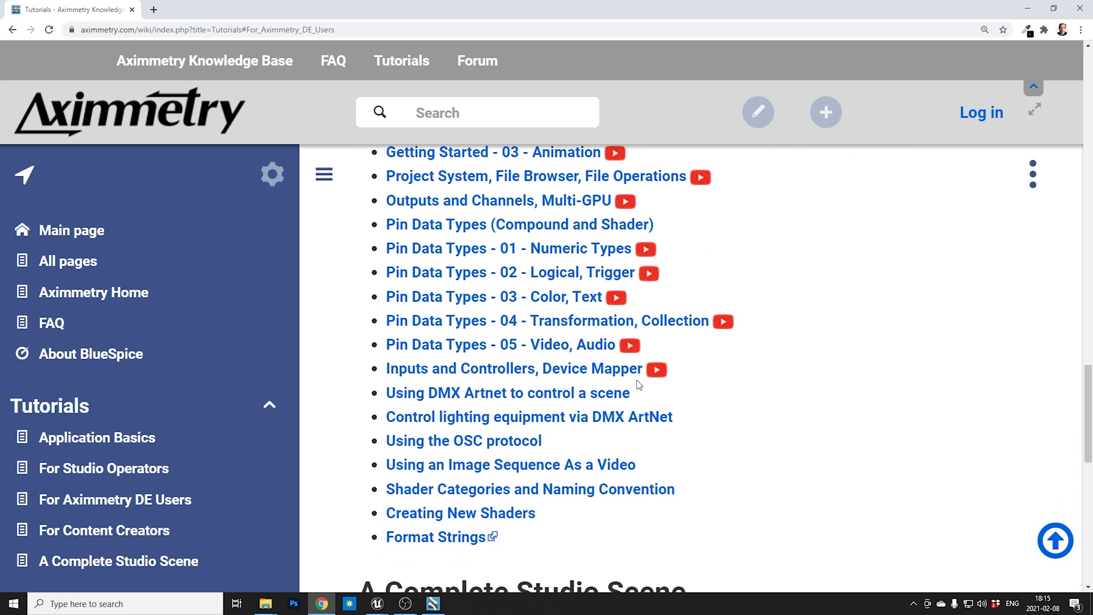
scroll(639, 381, up, 15)
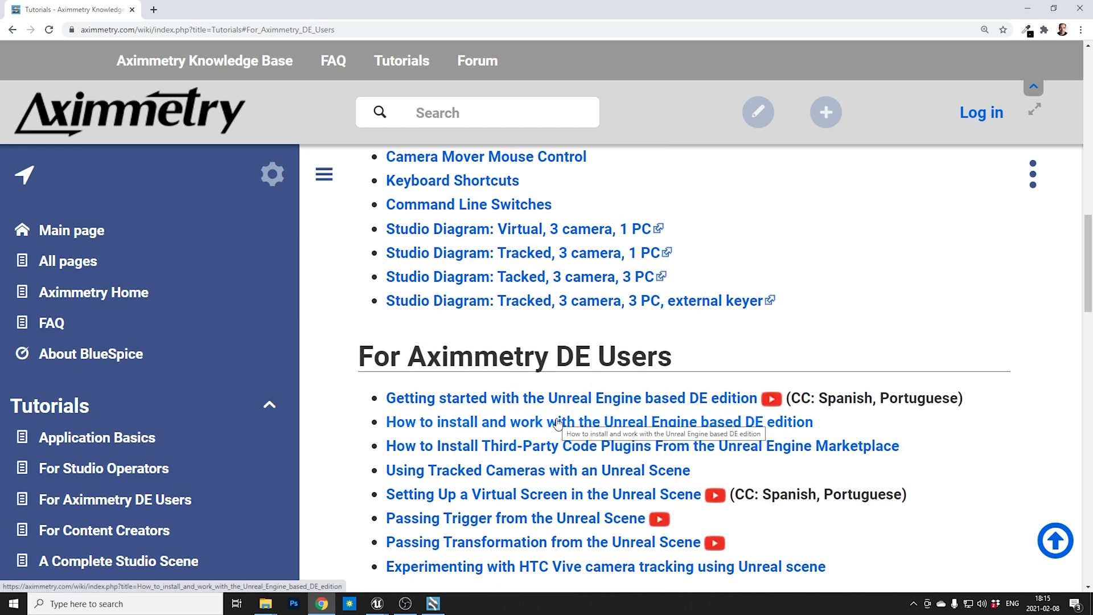
click(558, 424)
Step: Find the example Level Blueprint for Get Aximmetry Video in the article and examine which nodes it uses and how they connect
scroll(740, 373, down, 15)
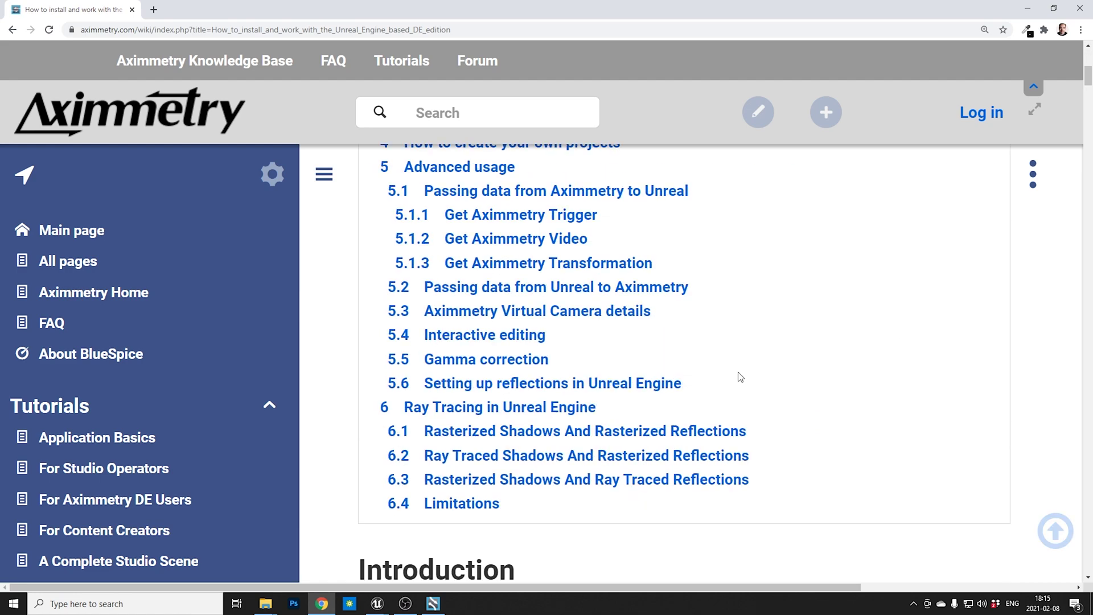
scroll(741, 371, down, 20)
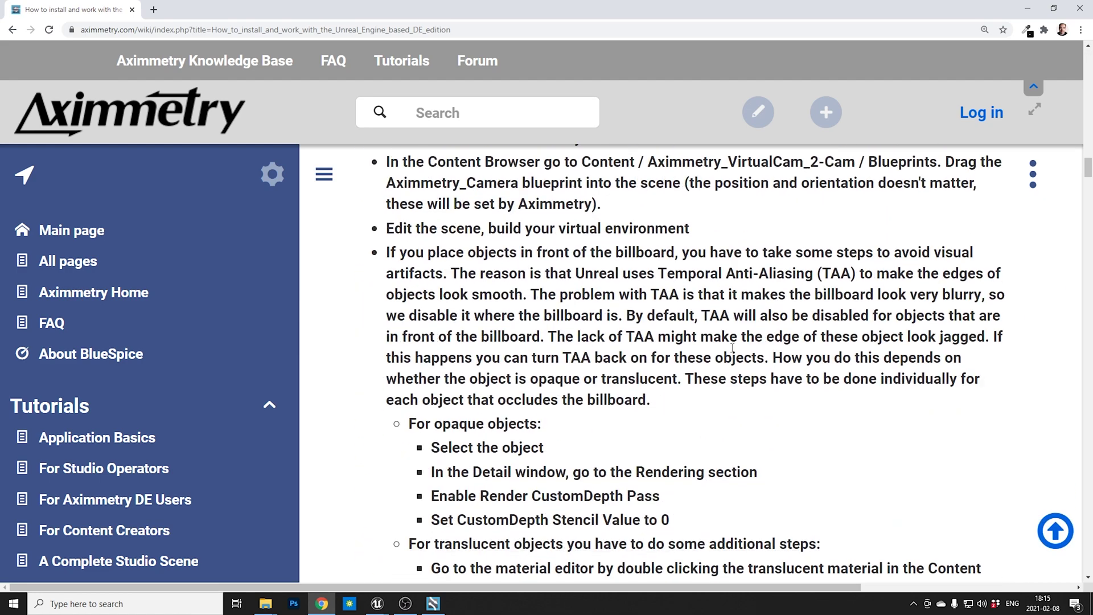
scroll(731, 350, down, 20)
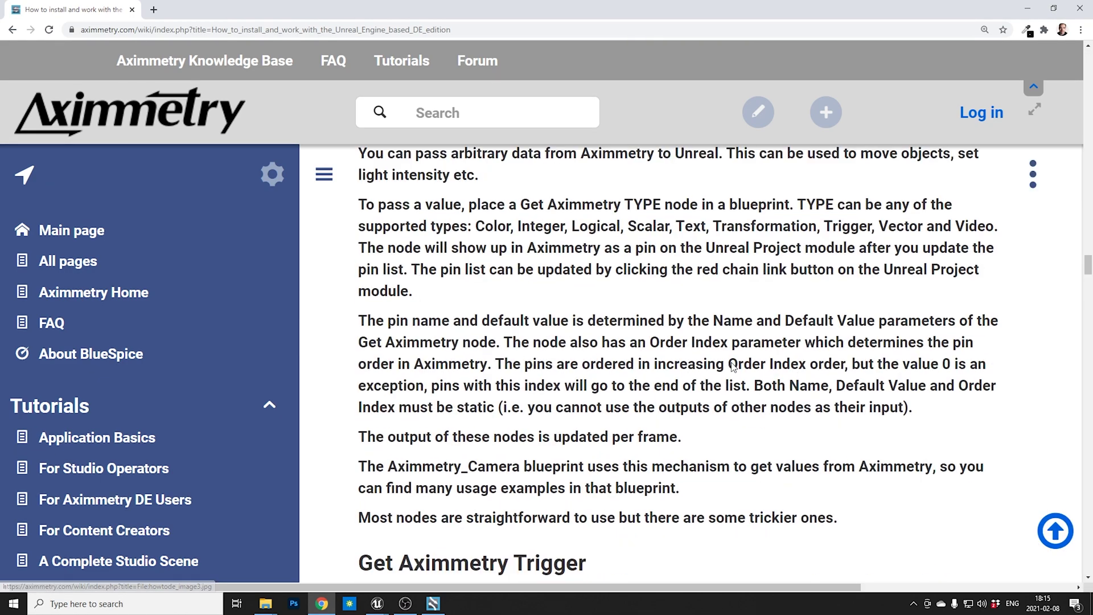
scroll(732, 371, down, 20)
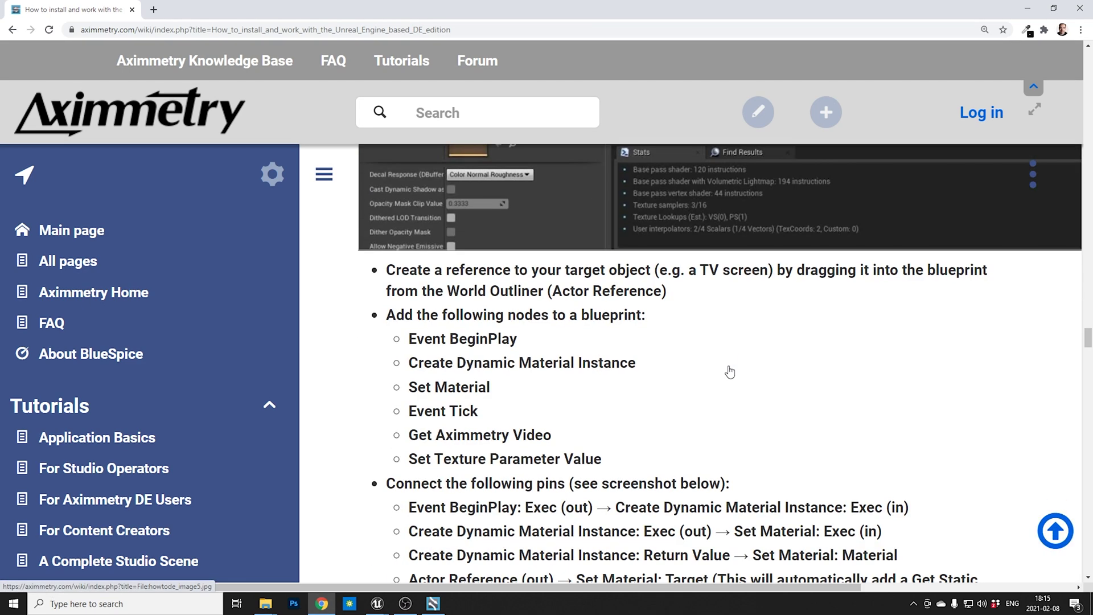
scroll(732, 370, down, 7)
scroll(732, 370, up, 1)
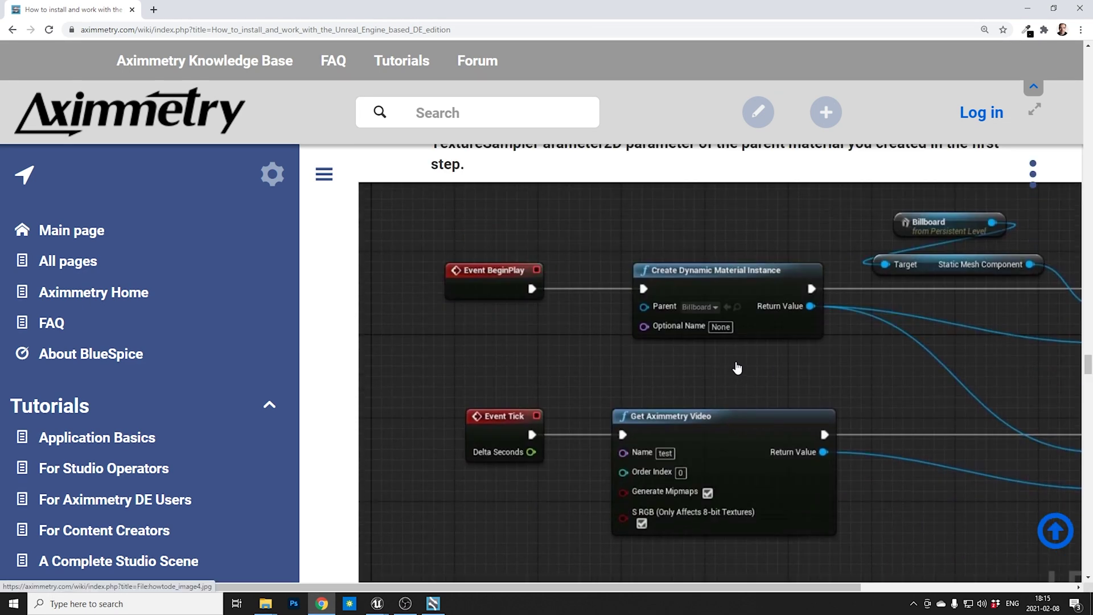
ctrl+scroll(784, 365, down, 2)
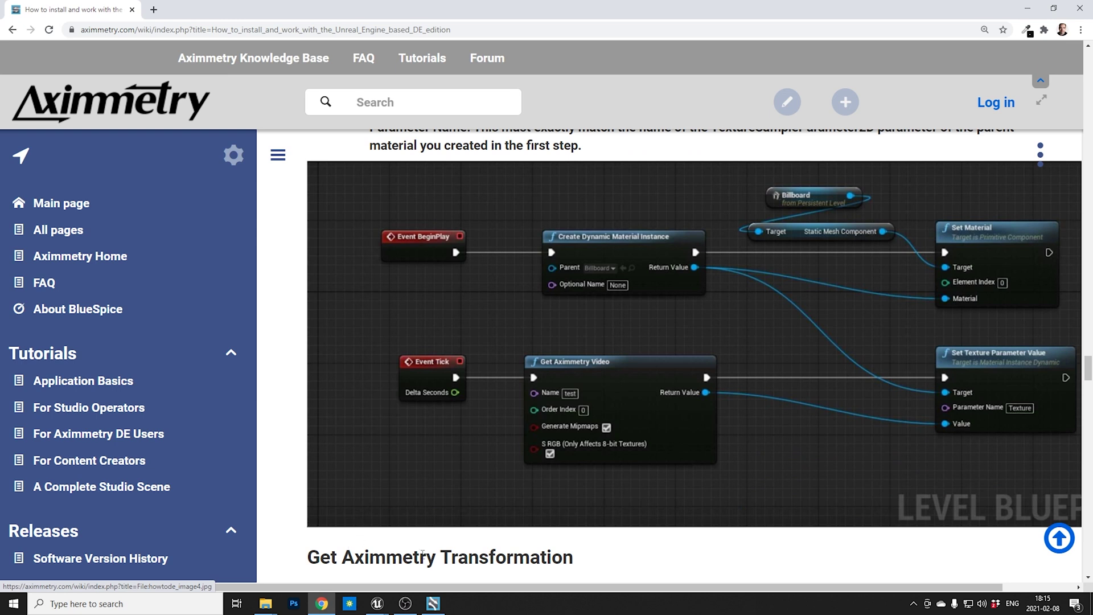
mouse_move(379, 605)
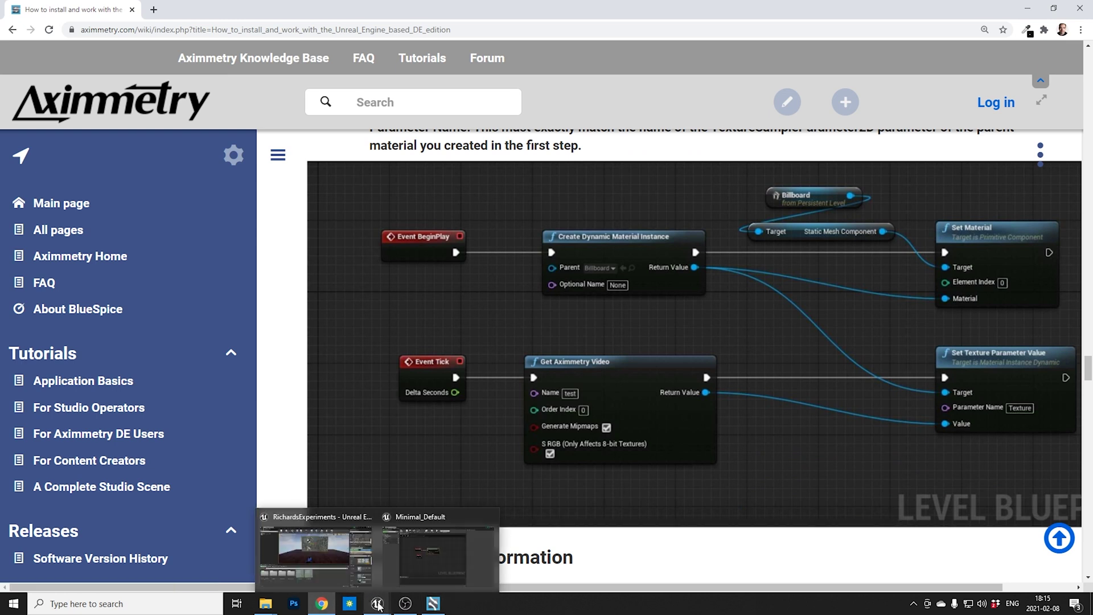
click(408, 558)
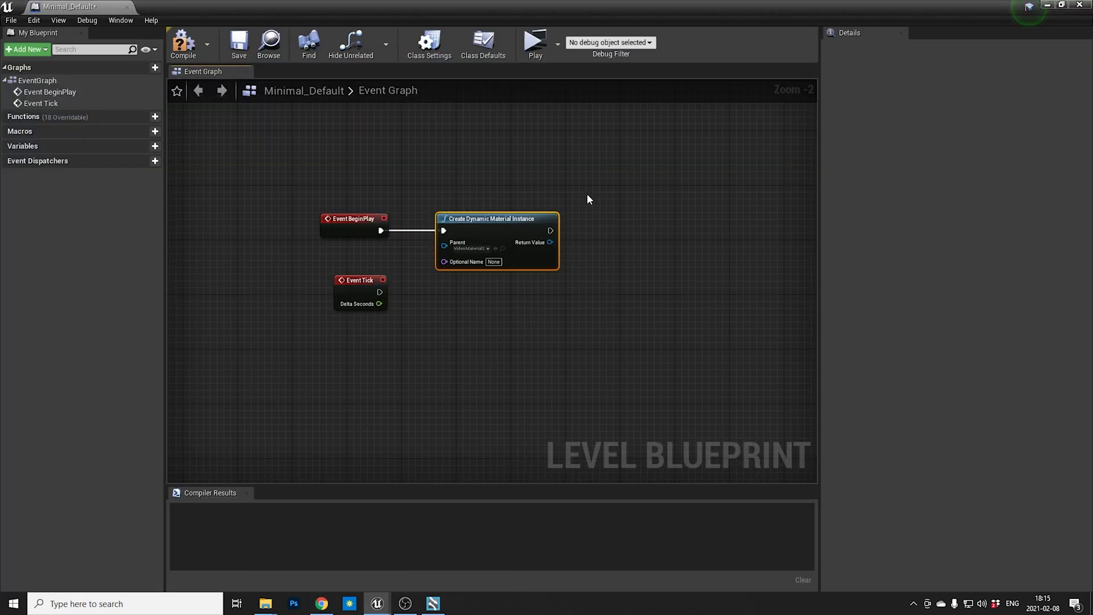
key(alt+Tab)
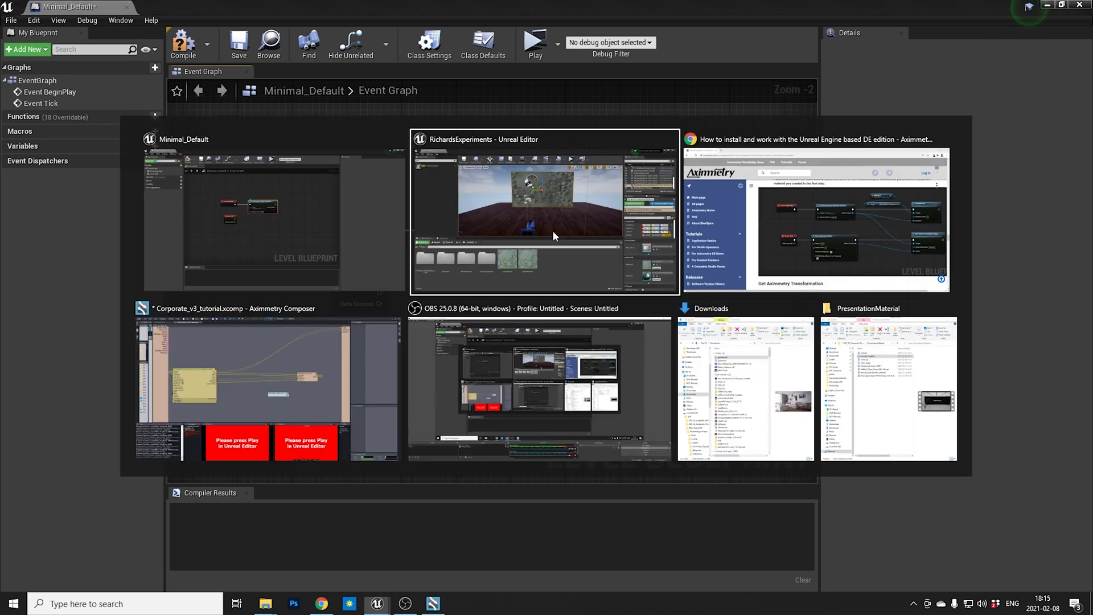
click(758, 240)
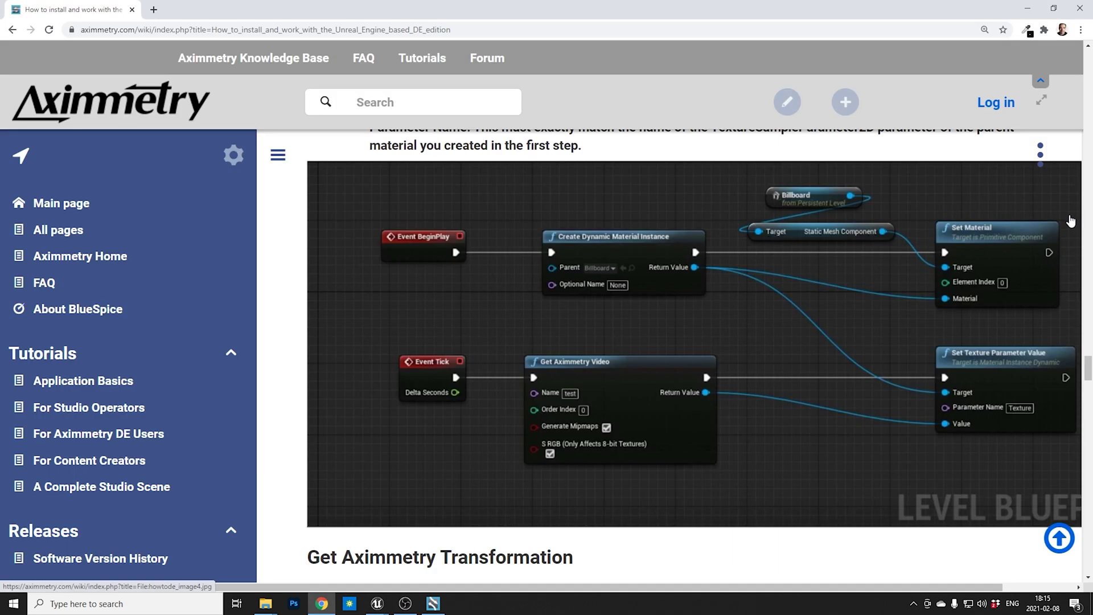
Step: Back in the Level Blueprint, add a Set Material node executed from Create Dynamic Material Instance, with context-sensitive filtering off, and position it beside that node
key(alt+Tab)
click(566, 227)
drag(551, 231, 679, 228)
text(set m)
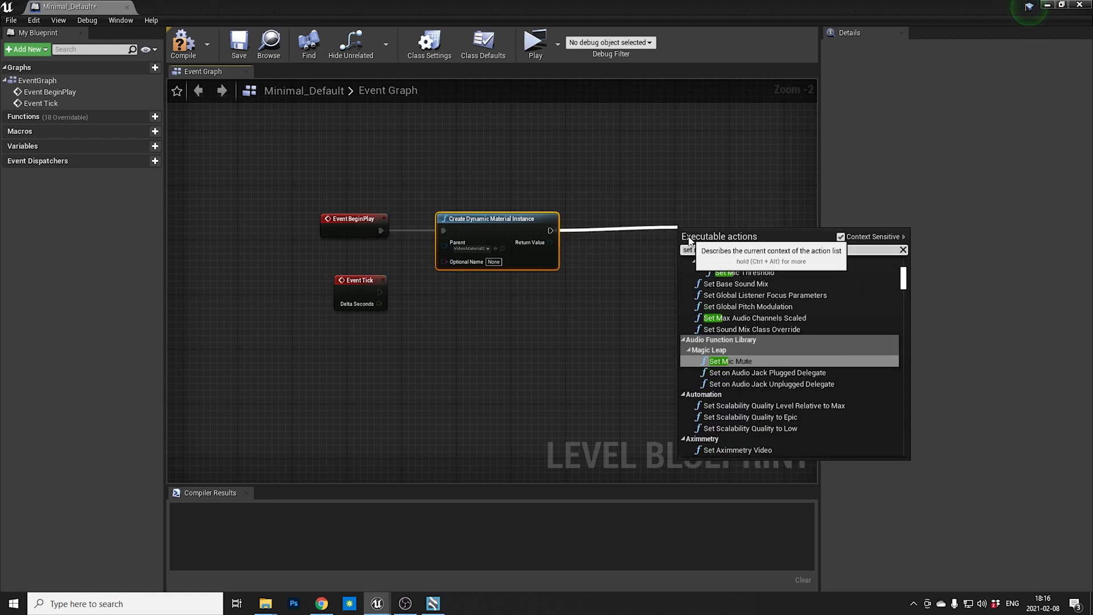
text(aterial)
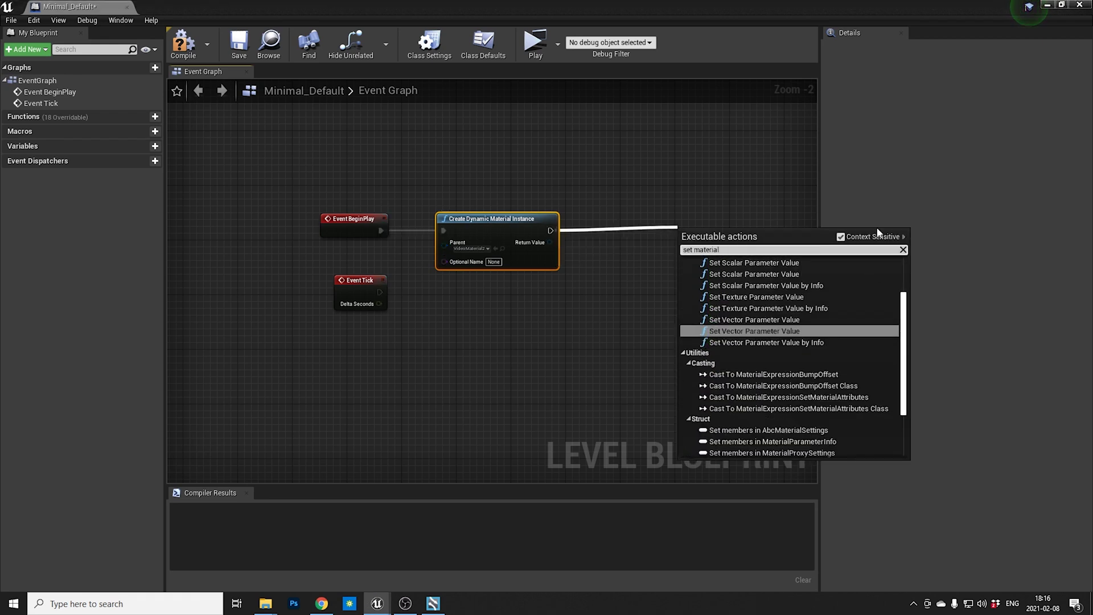
scroll(869, 313, up, 3)
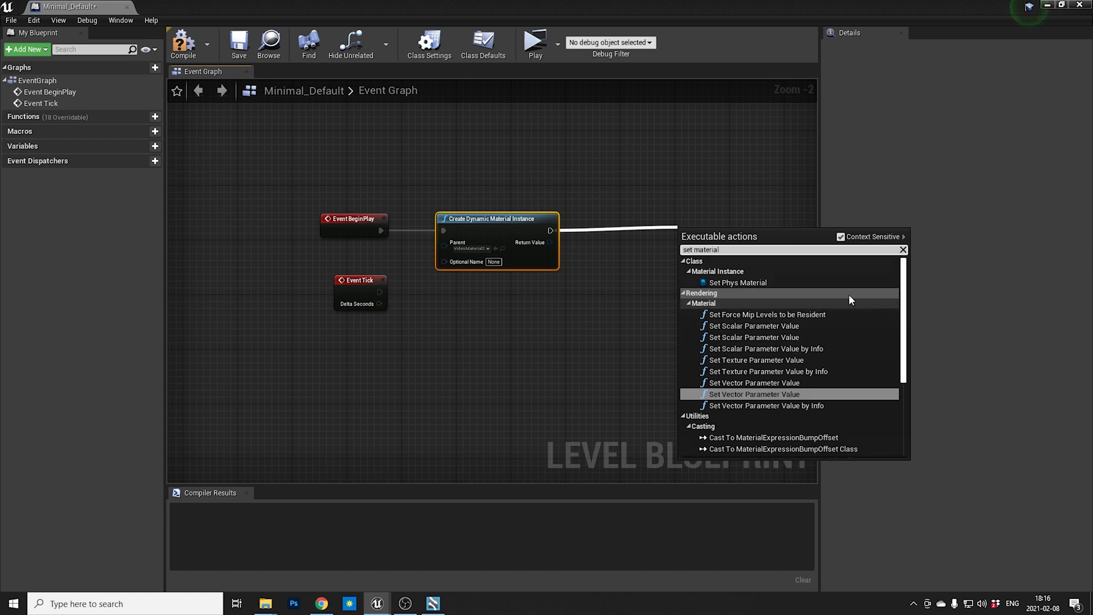
click(842, 237)
click(741, 271)
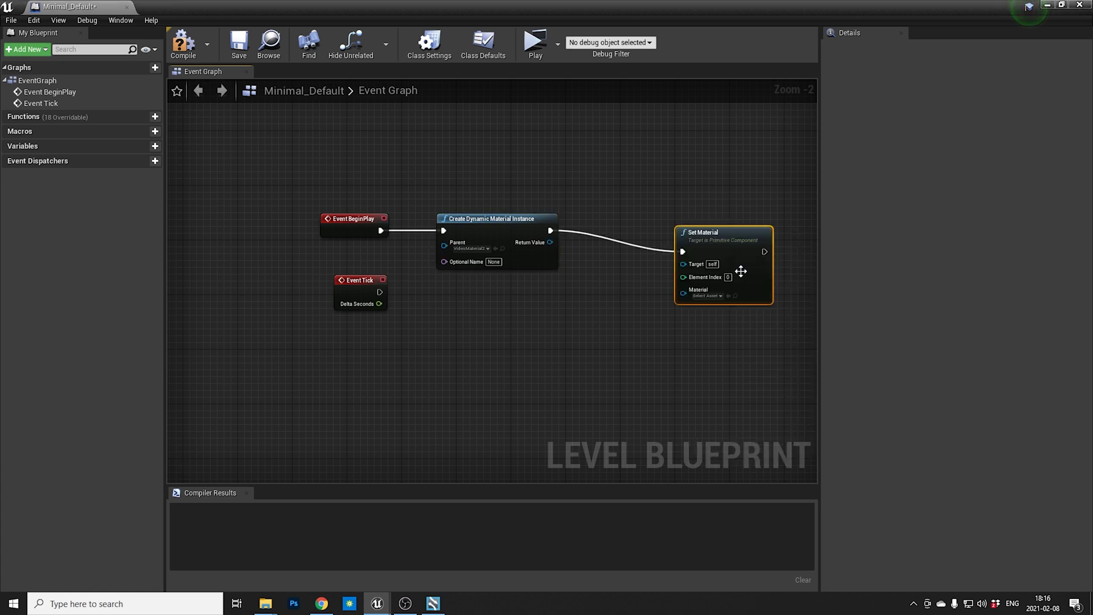
drag(718, 231, 712, 223)
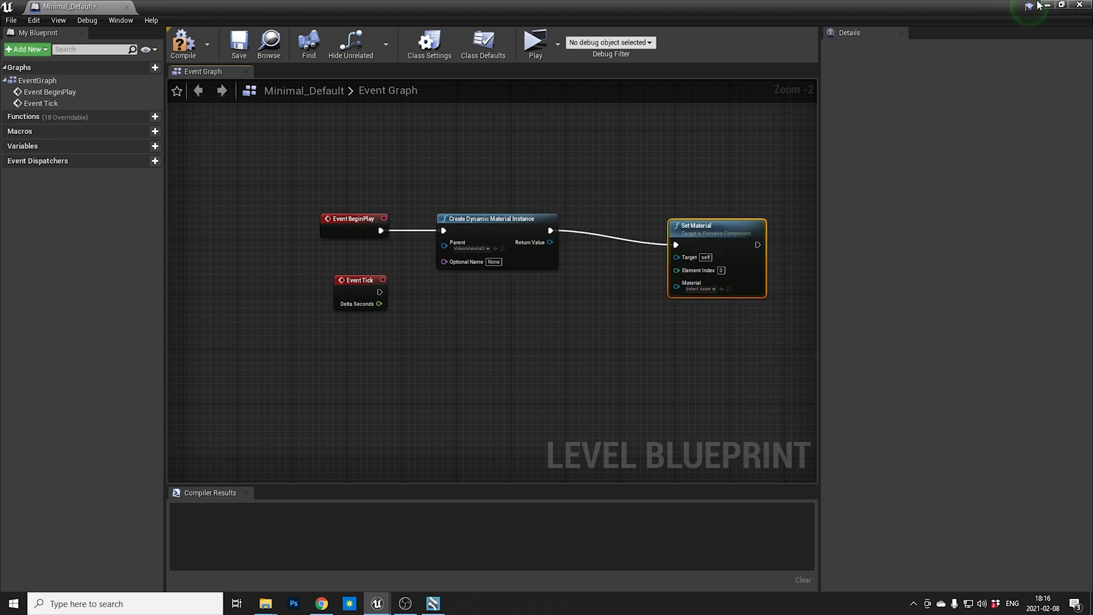
Step: Wire a reference to the SM_Monitors_Horizontal_Bezels16x9 actor into Set Material's Target, and the dynamic instance's Return Value into its Material
drag(1011, 10, 598, 365)
drag(605, 358, 666, 491)
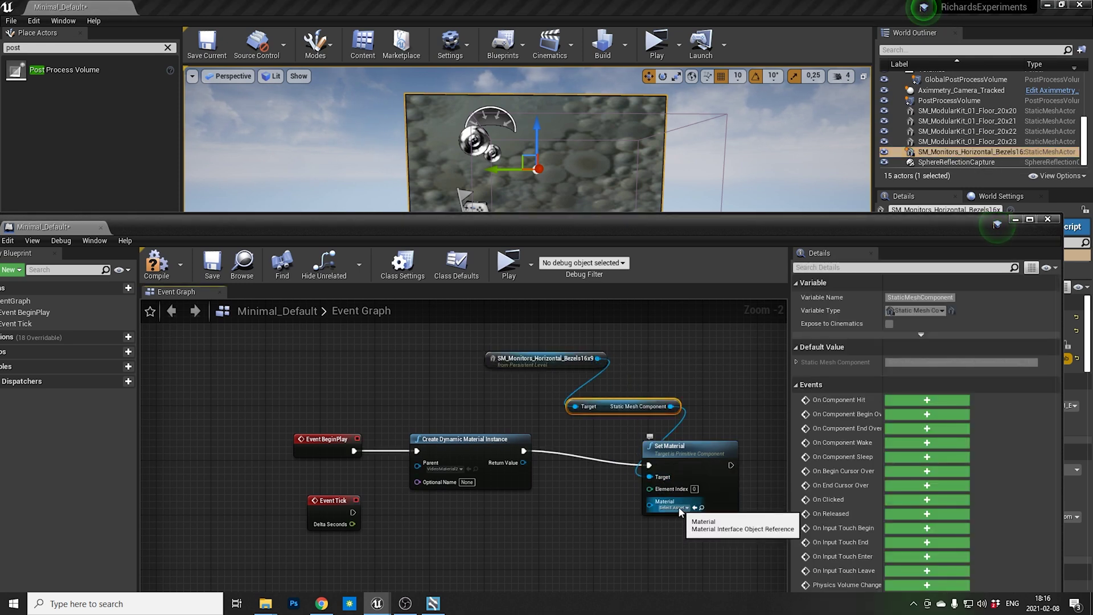
click(679, 508)
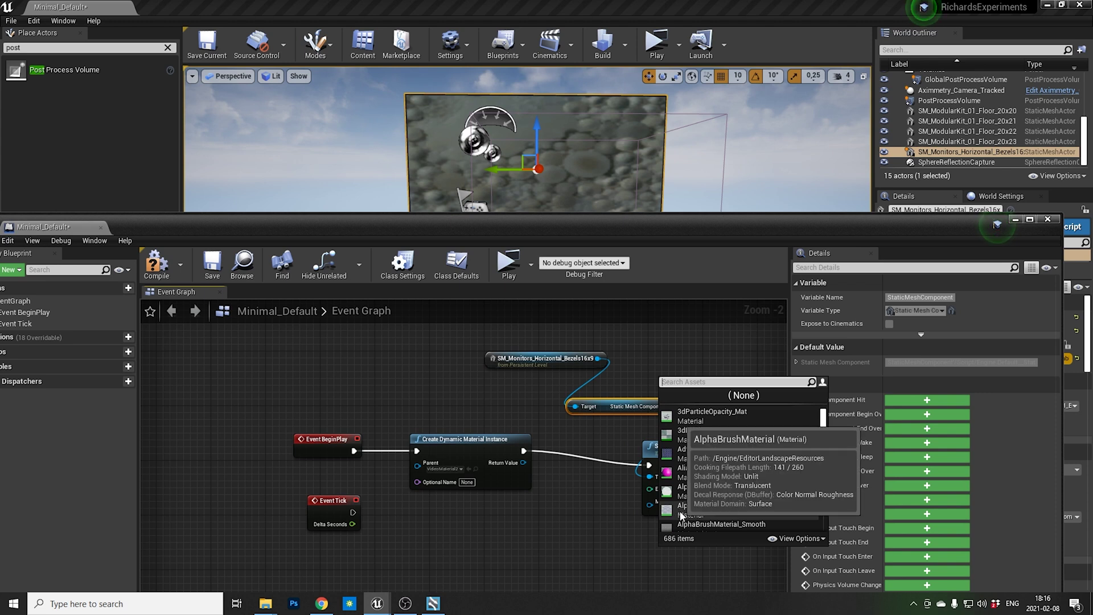
click(596, 517)
drag(523, 463, 651, 508)
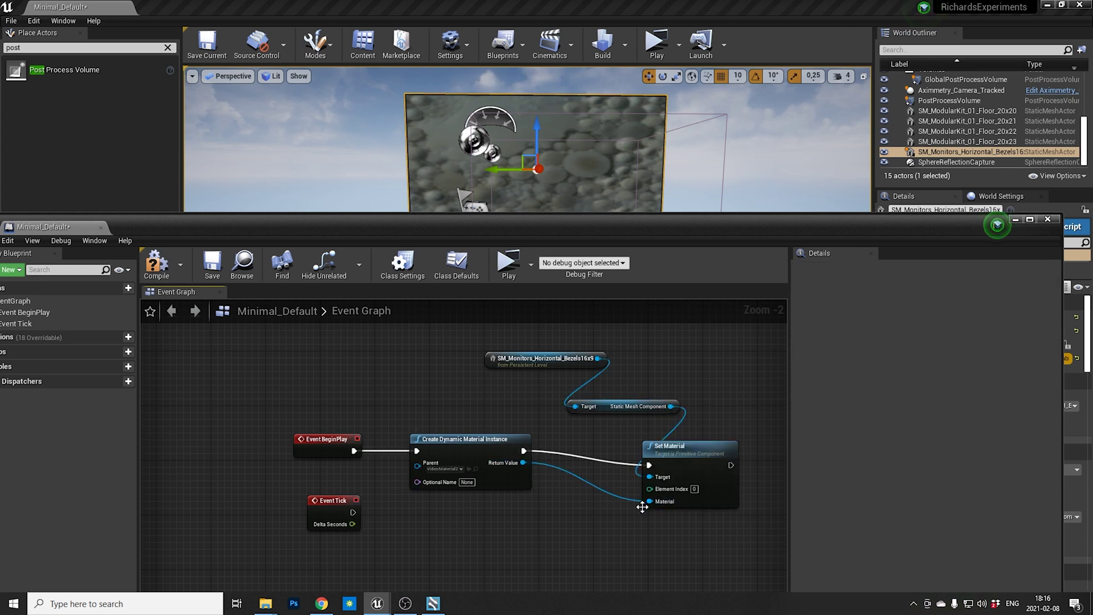
Step: Check the example blueprint in Chrome, return to the Level Blueprint and add a Get Aximmetry Video node executed from Event Tick
click(317, 603)
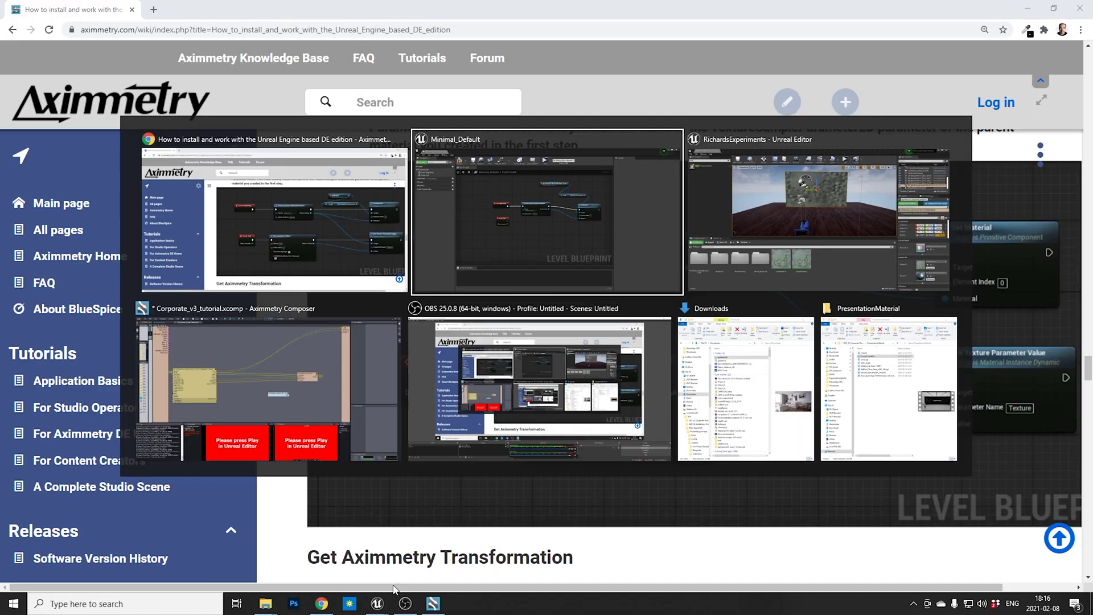
click(389, 589)
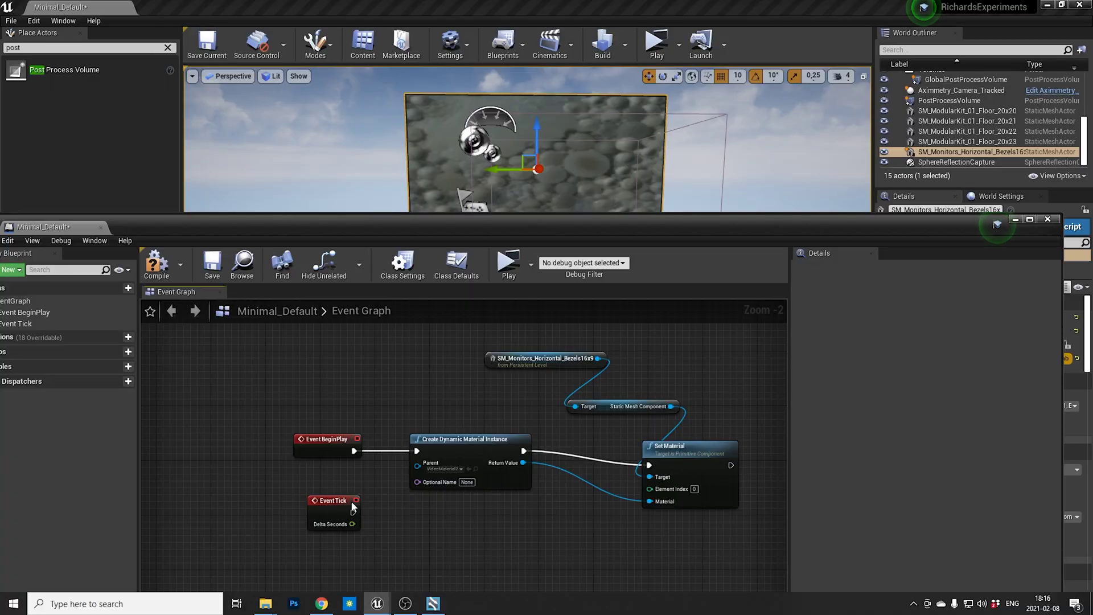
drag(353, 505, 417, 514)
text(get aximmetry vid)
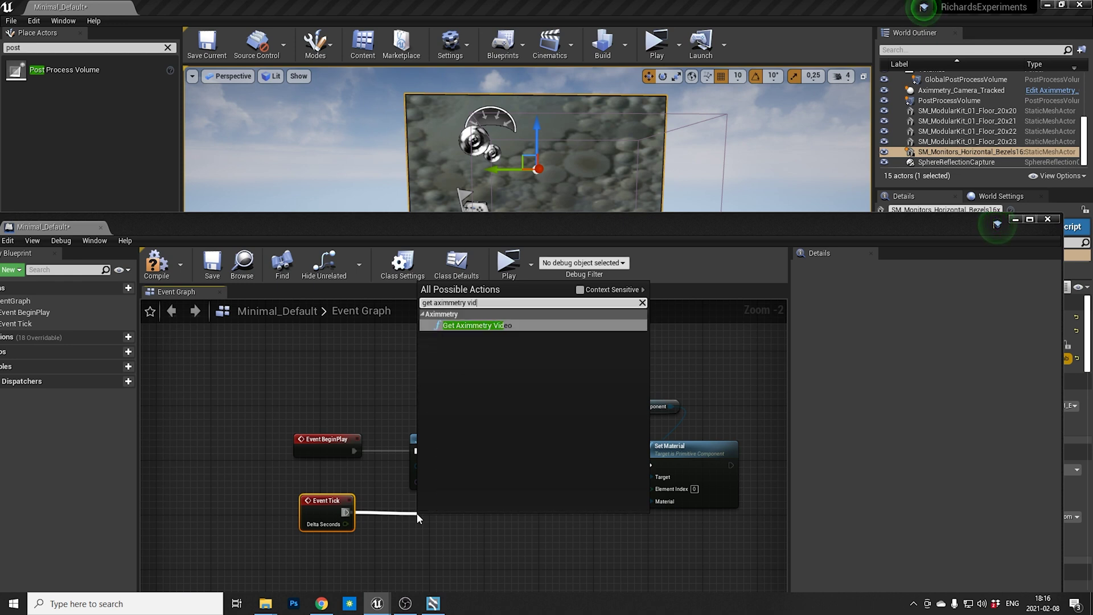
key(Return)
Step: Align the Get Aximmetry Video node beside Event Tick and set its Name to "Video Scrn"
scroll(634, 477, up, 1)
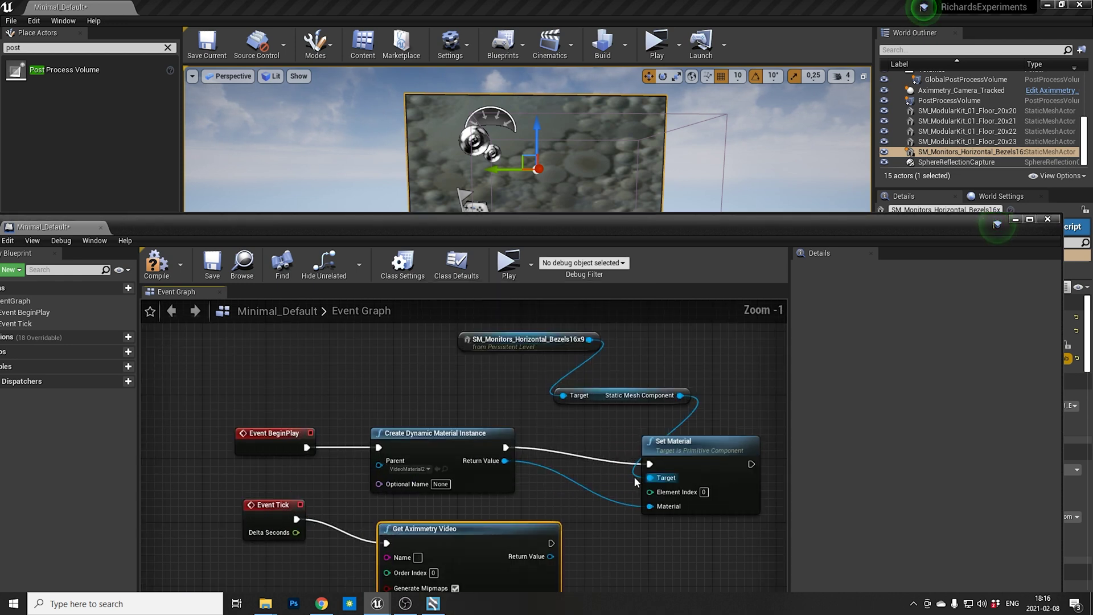
right_drag(589, 488, 610, 360)
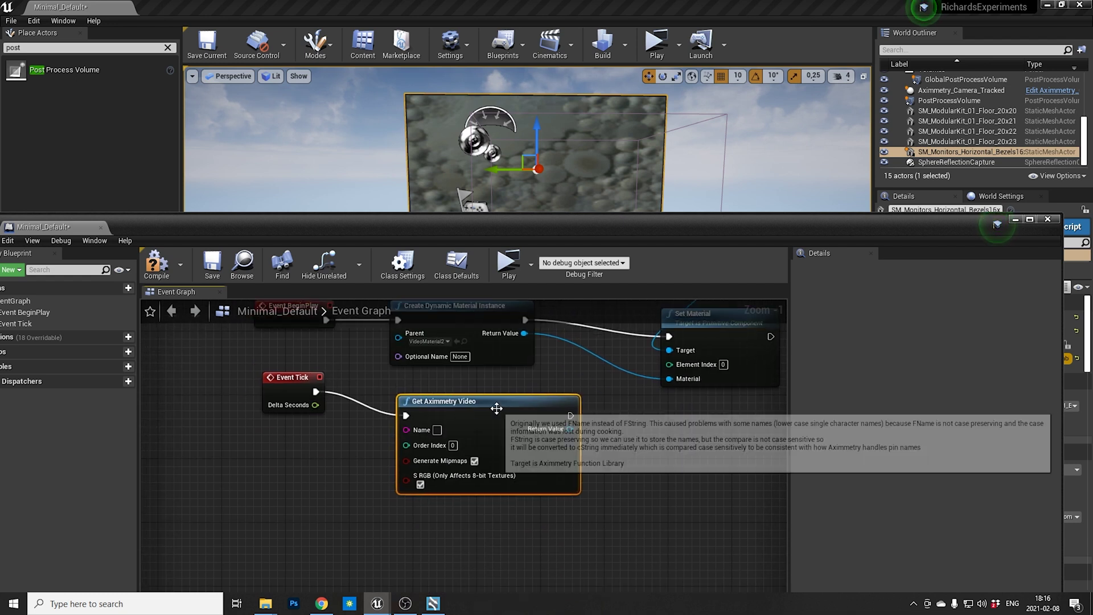
drag(422, 422, 414, 414)
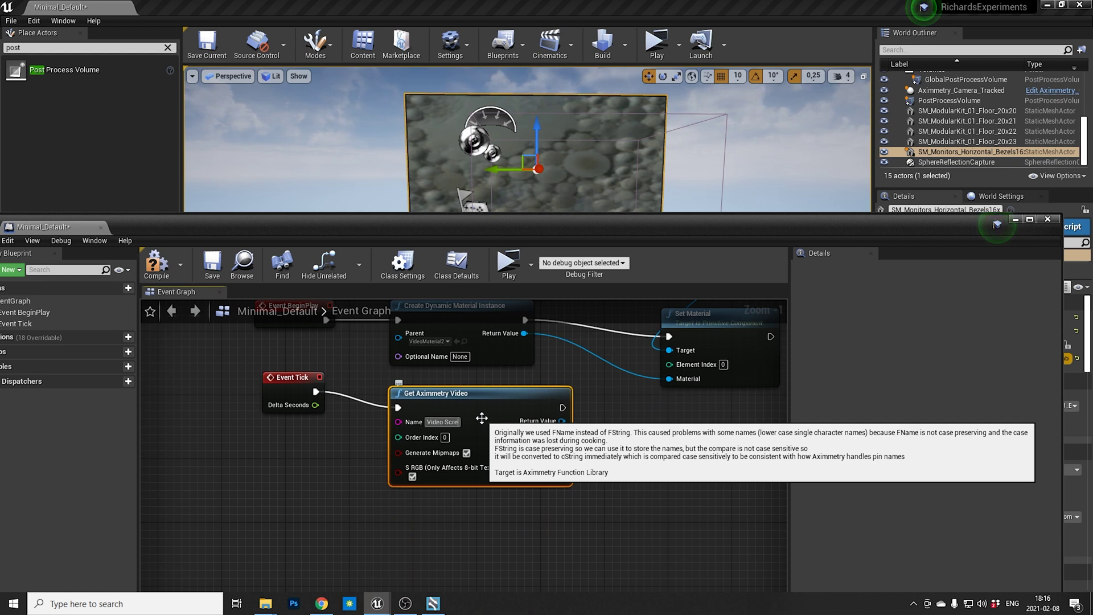
right_drag(671, 455, 639, 445)
Step: Check the example blueprint in Chrome, return to the Level Blueprint and add a Set Texture Parameter Value node executed from Get Aximmetry Video
key(alt+Tab)
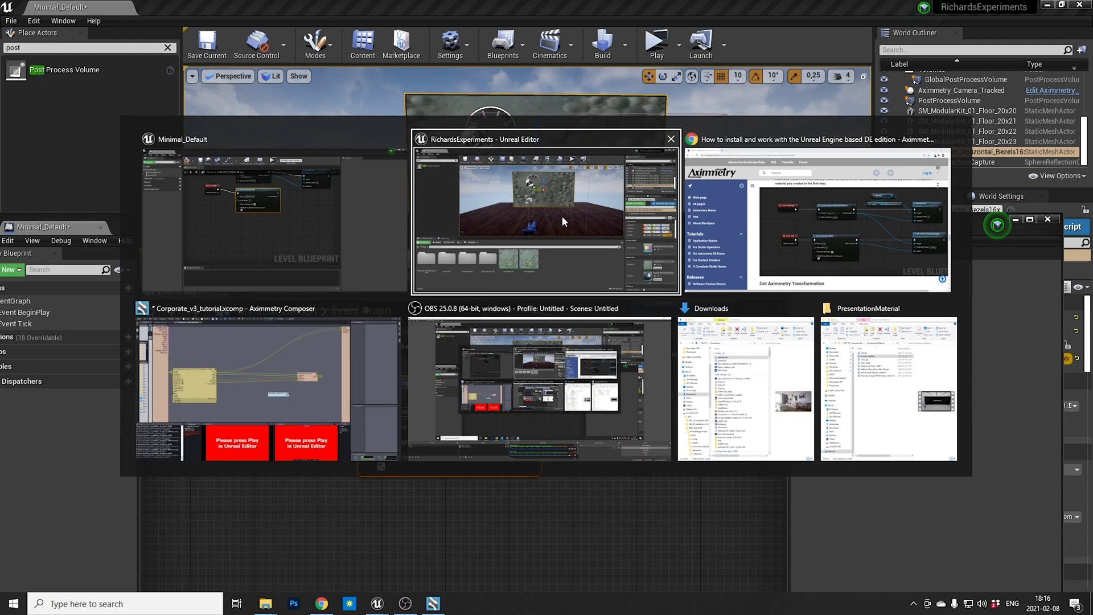
click(782, 221)
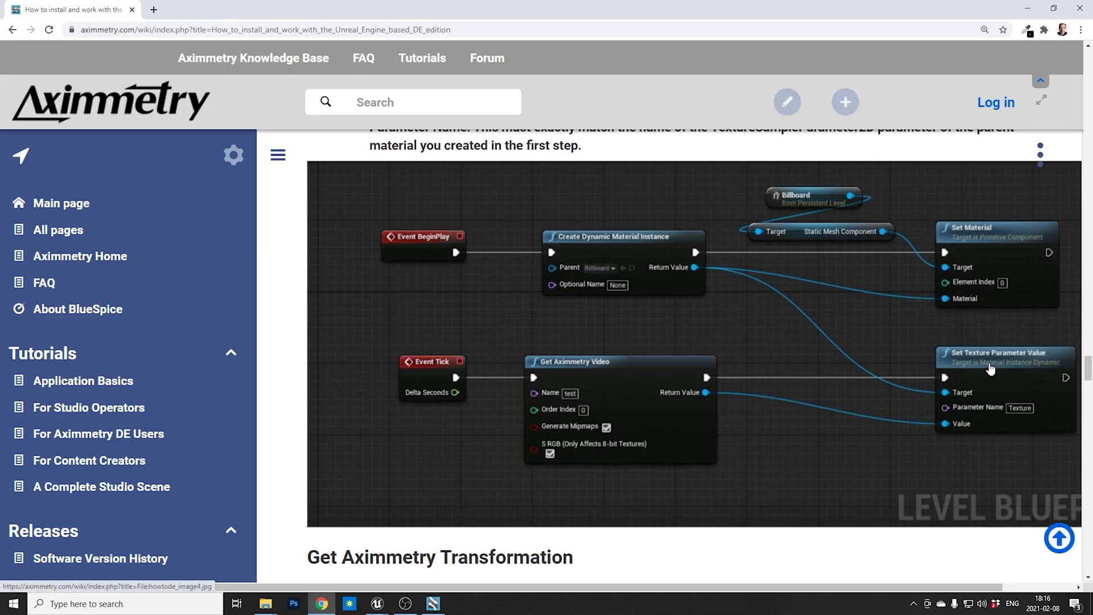
key(alt+Tab)
drag(575, 406, 631, 418)
text(set texture)
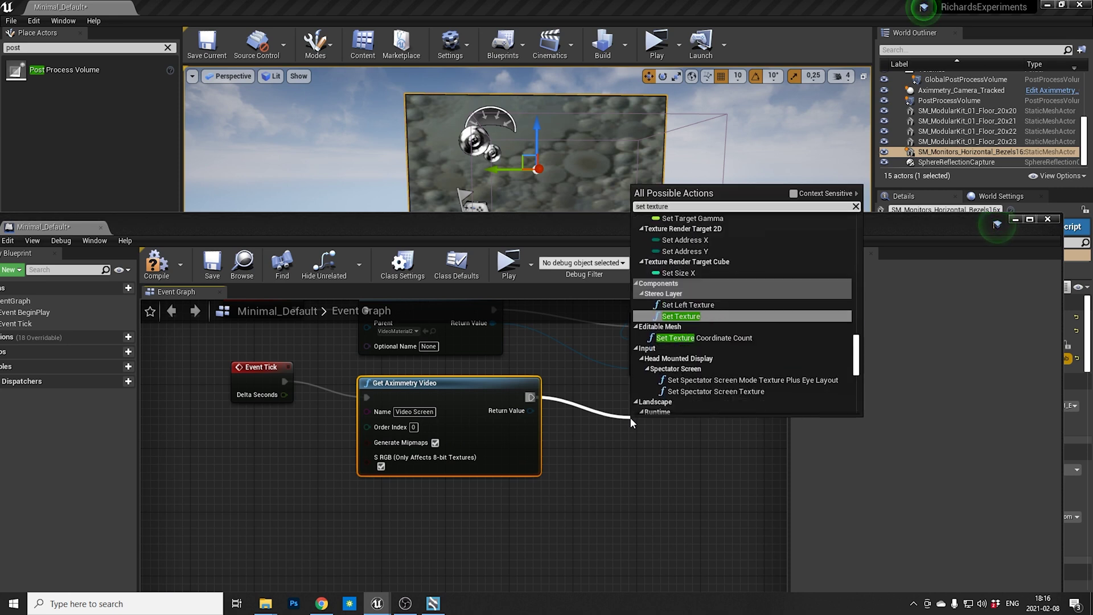
text( para)
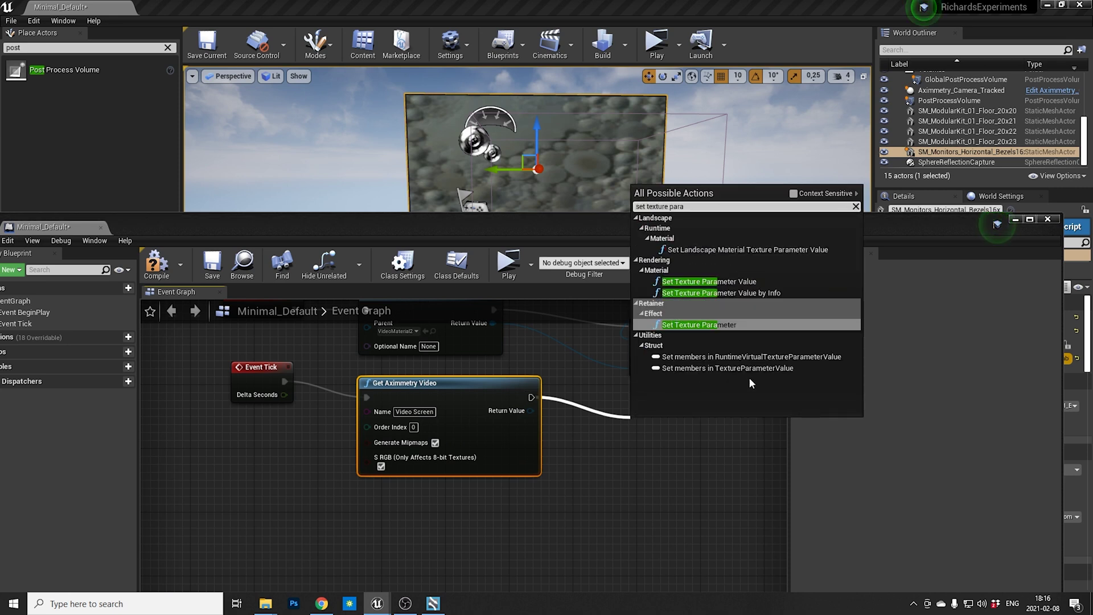
click(709, 281)
Step: Wire Get Aximmetry Video's Return Value into Set Texture Parameter Value's Value, and the dynamic material instance's Return Value into its Target
right_drag(549, 378, 435, 388)
drag(417, 421, 525, 501)
drag(377, 335, 380, 334)
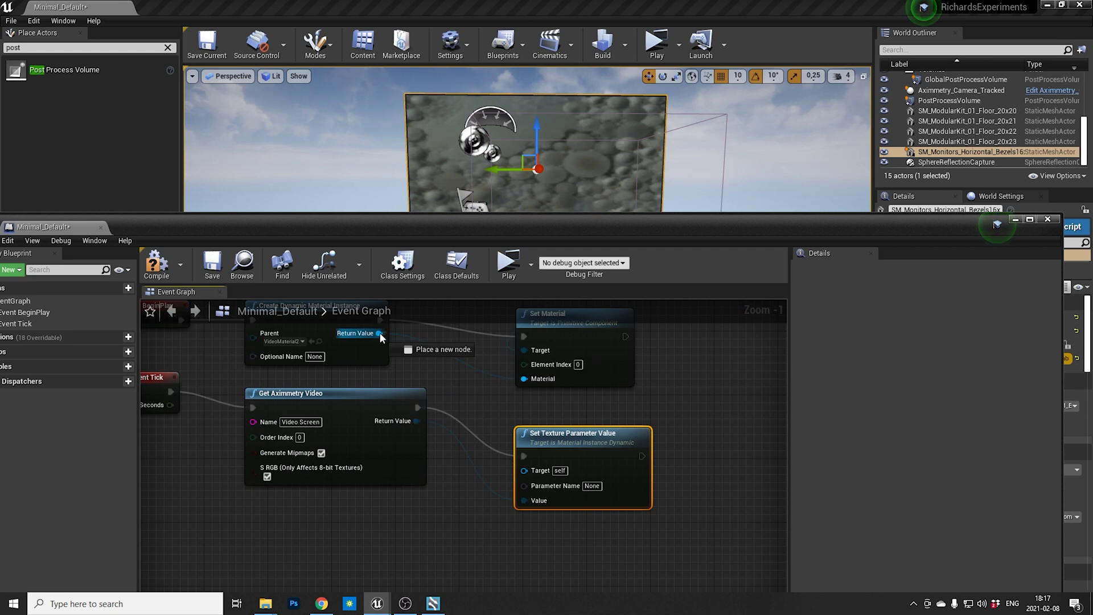
drag(534, 475, 535, 473)
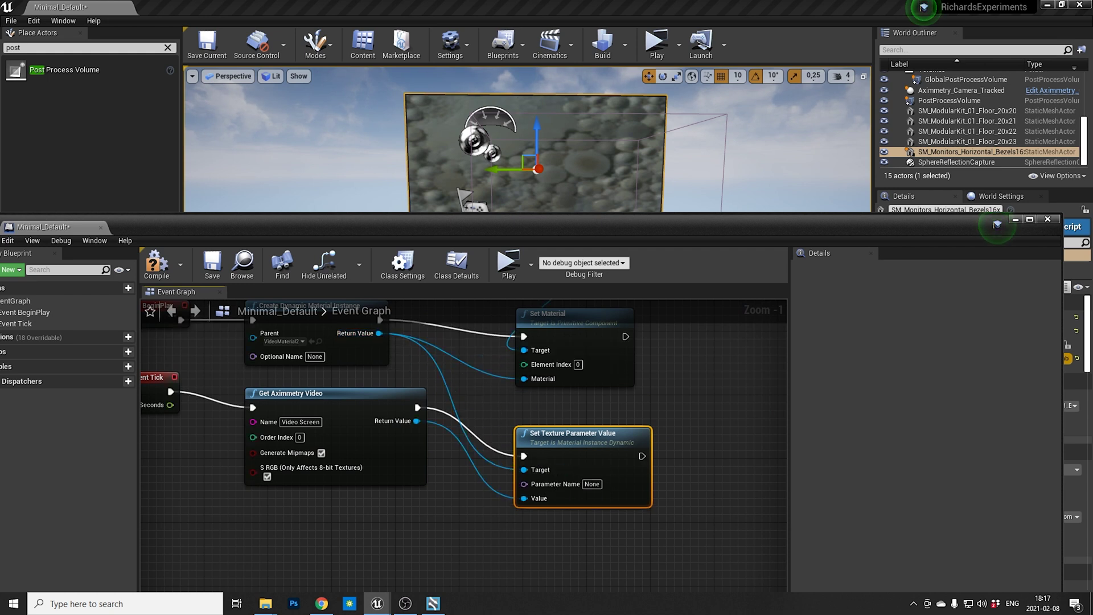
right_drag(399, 402, 436, 438)
right_drag(348, 362, 394, 375)
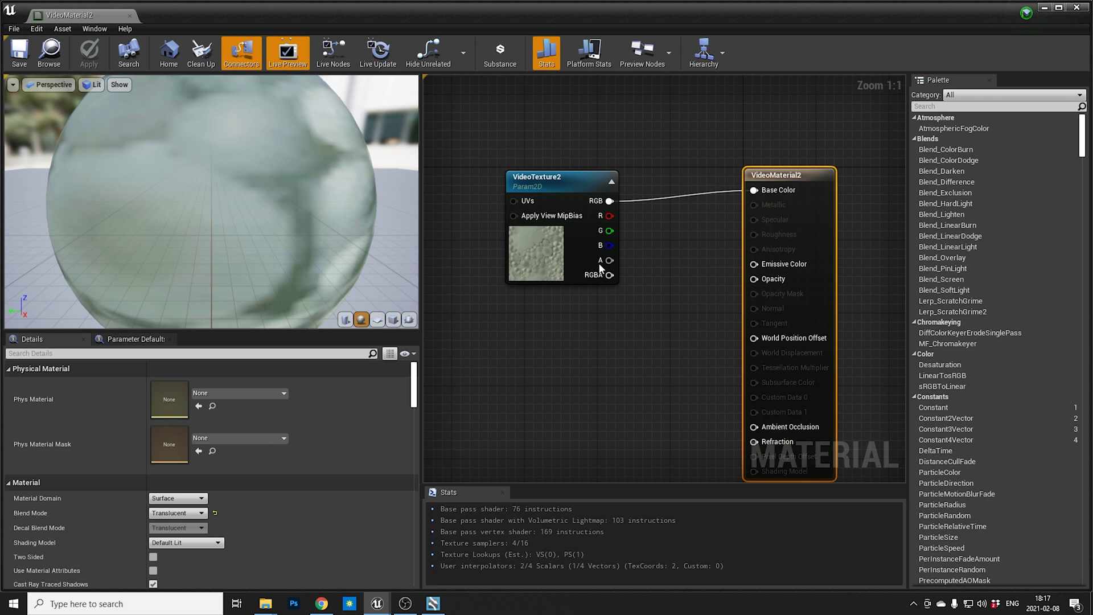
Step: Check the texture parameter in VideoMaterial2, set Set Texture Parameter Value's Parameter Name to "VideoTexture2" in the Level Blueprint and compile it
click(598, 259)
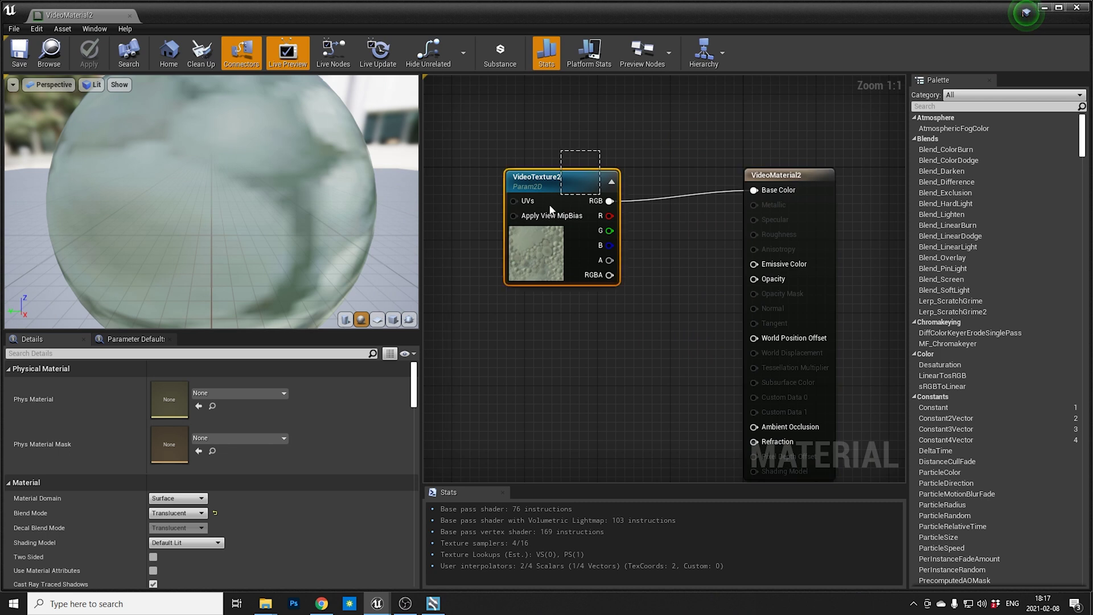
click(560, 154)
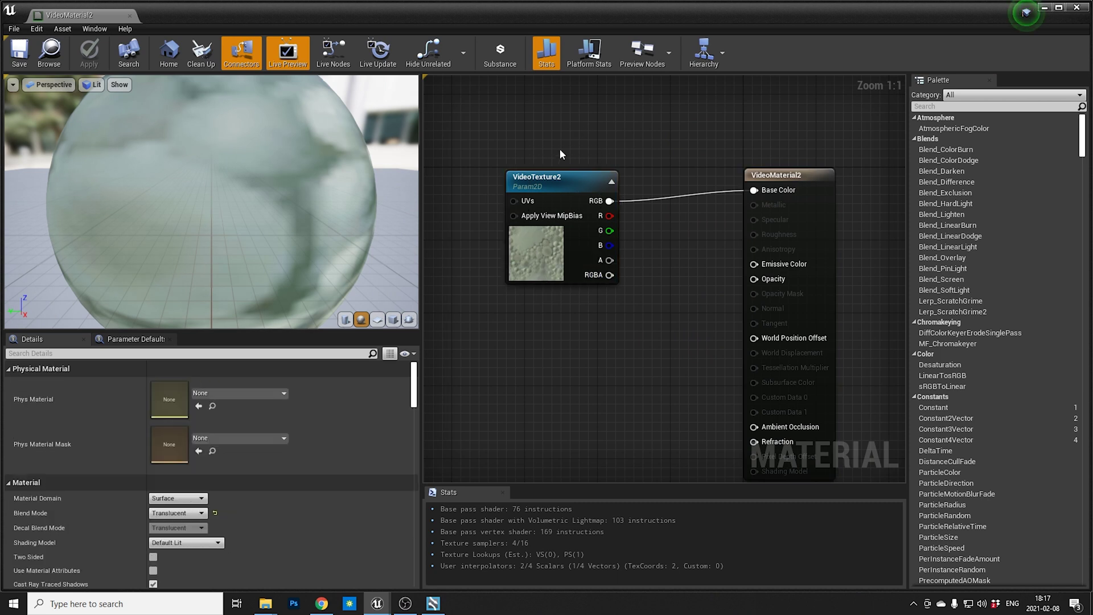
click(541, 177)
click(1044, 8)
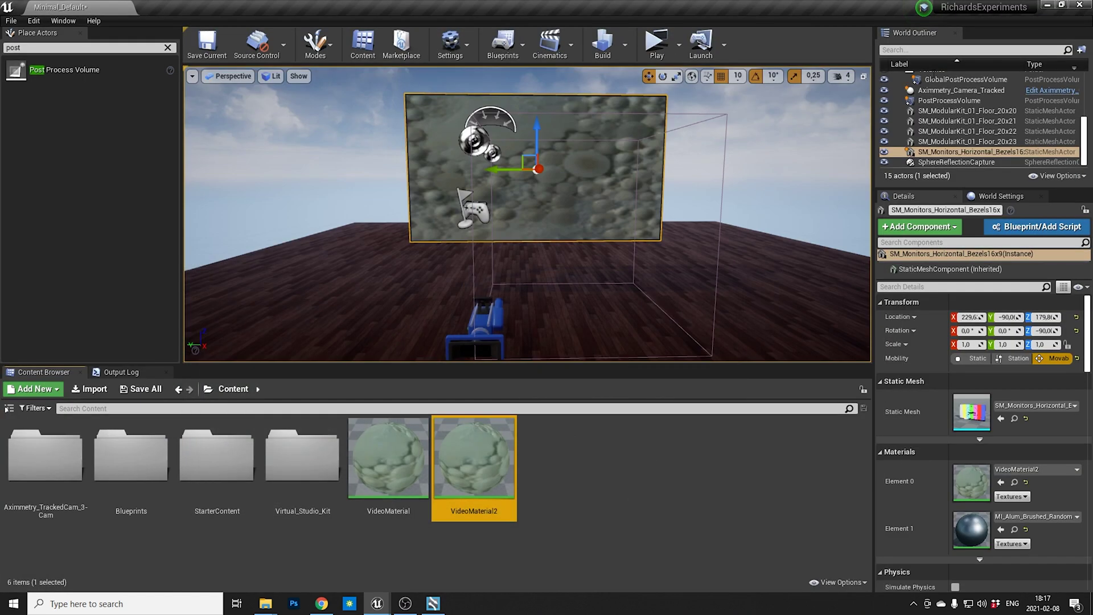
click(453, 40)
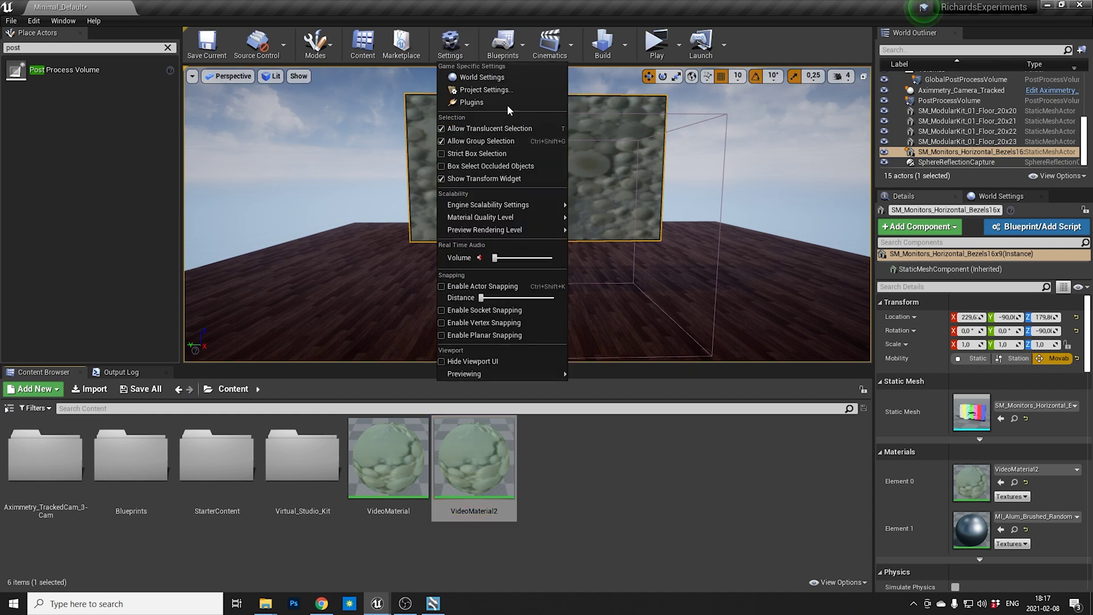
click(503, 45)
click(534, 131)
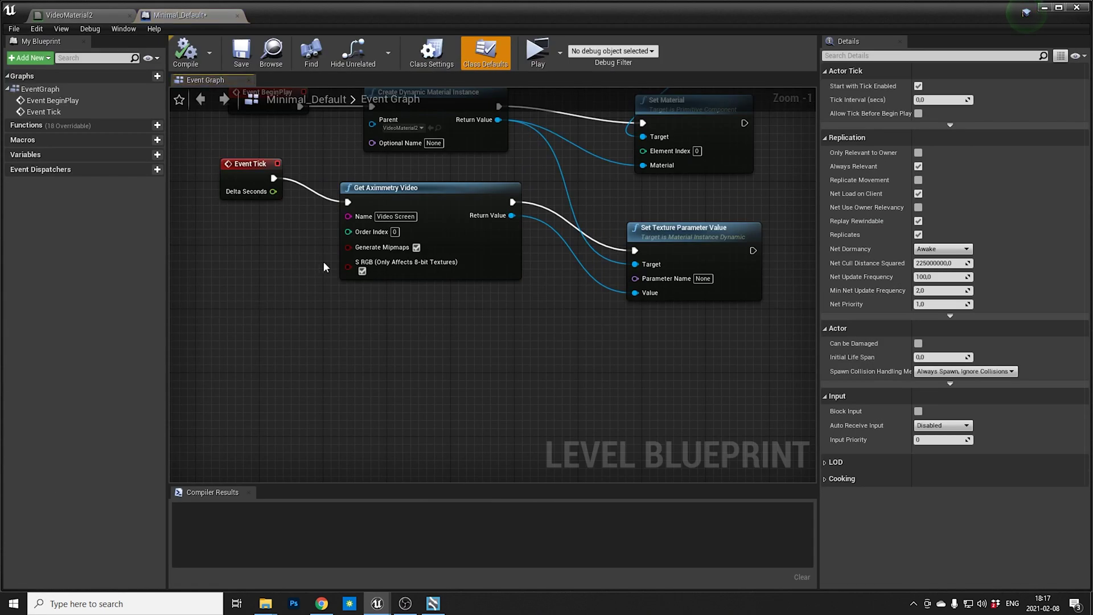
right_drag(322, 274, 325, 323)
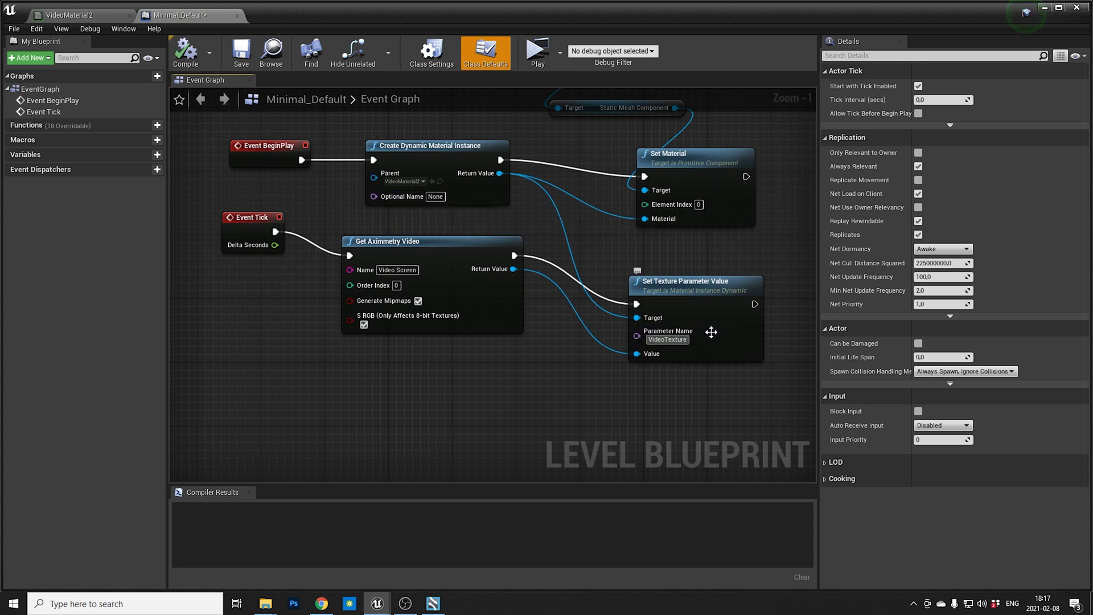
click(181, 50)
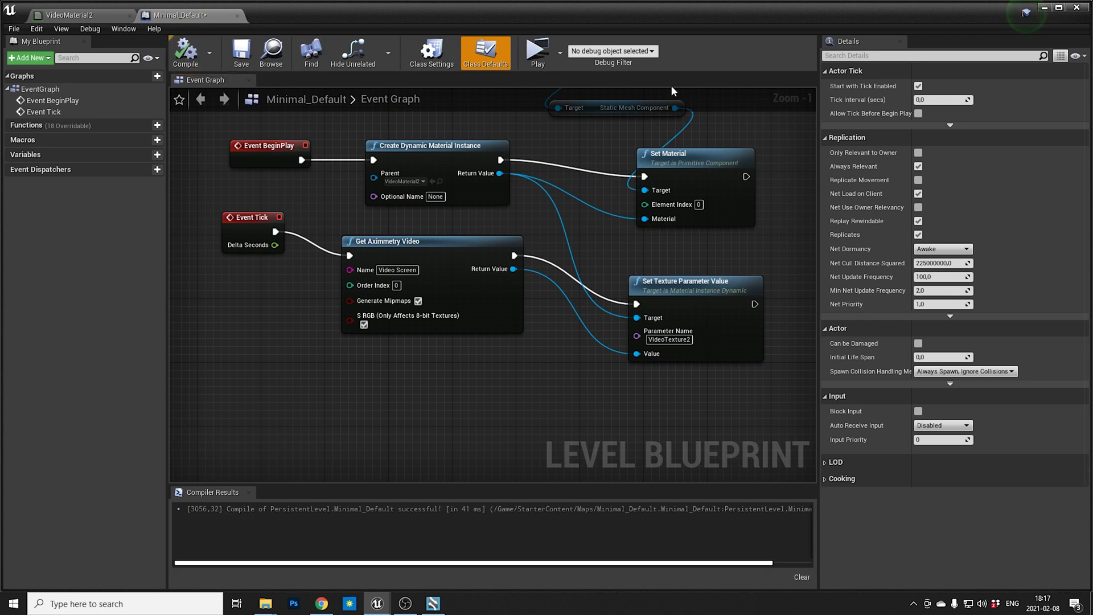
Step: Play the level in a new window, switch to Aximmetry Composer and move the Preview 1 camera to face the virtual monitor
click(1077, 7)
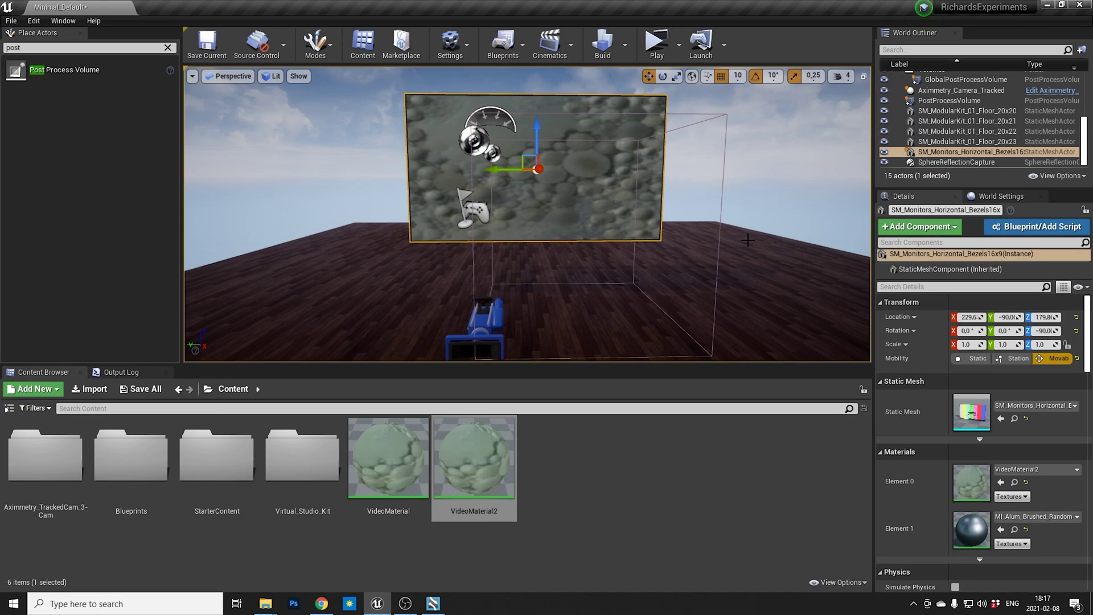
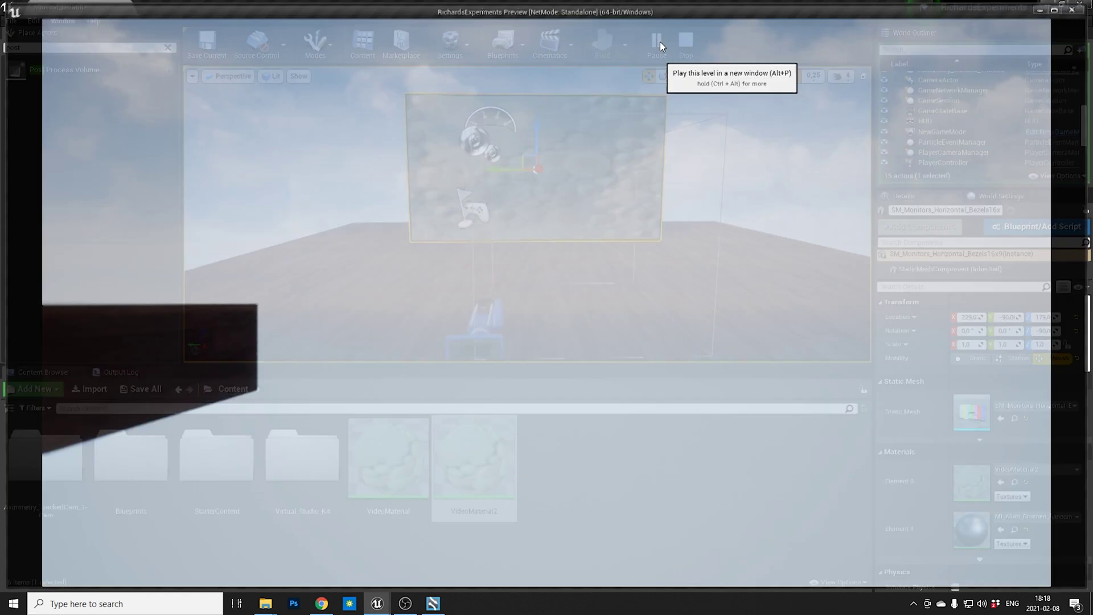
click(433, 607)
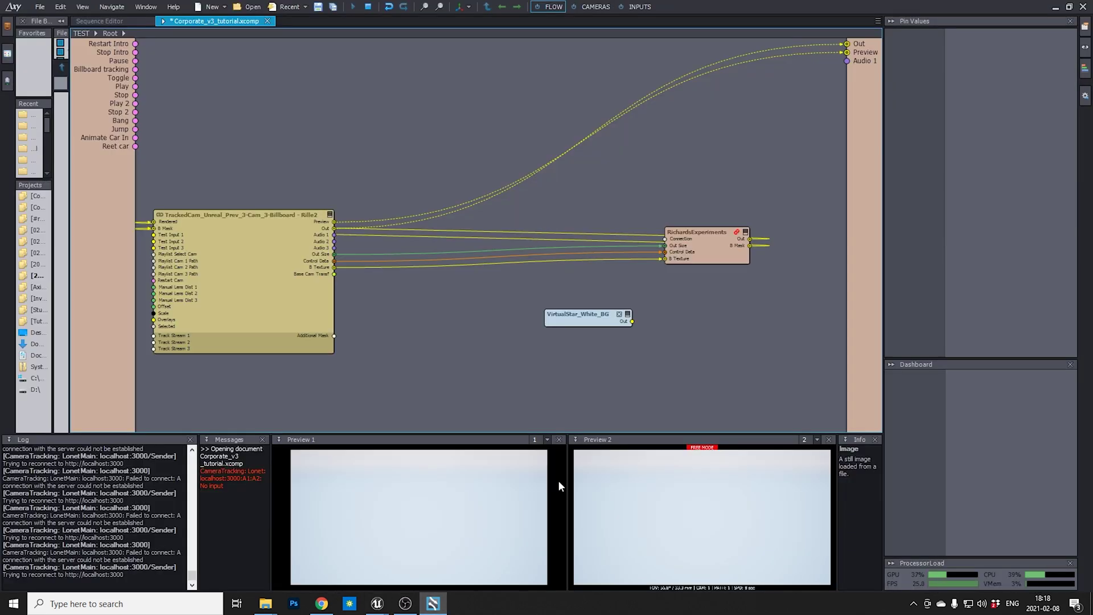
click(436, 536)
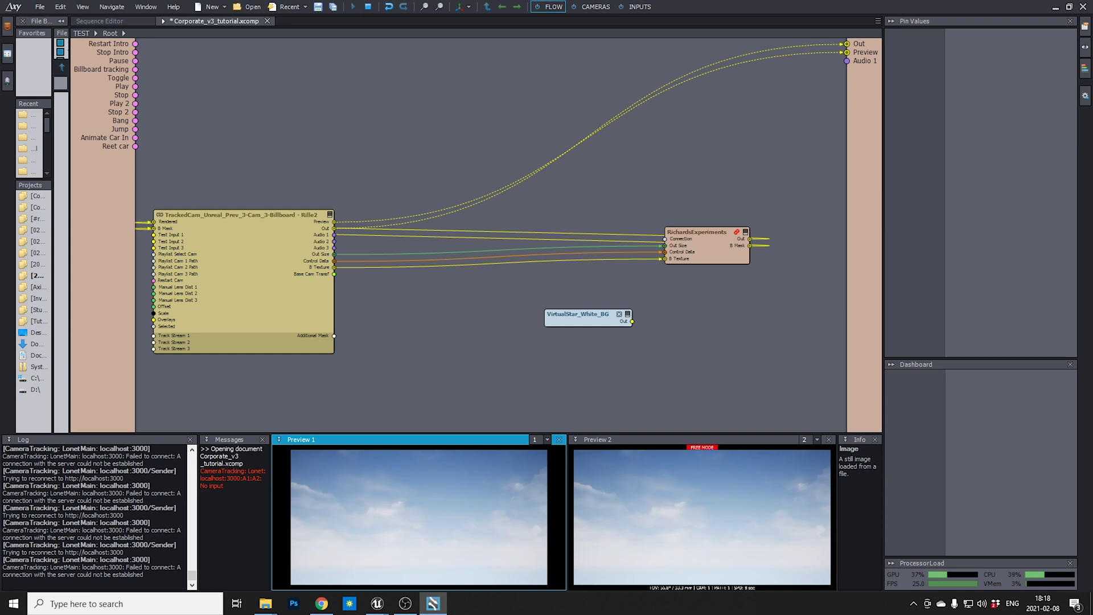
drag(356, 501, 356, 501)
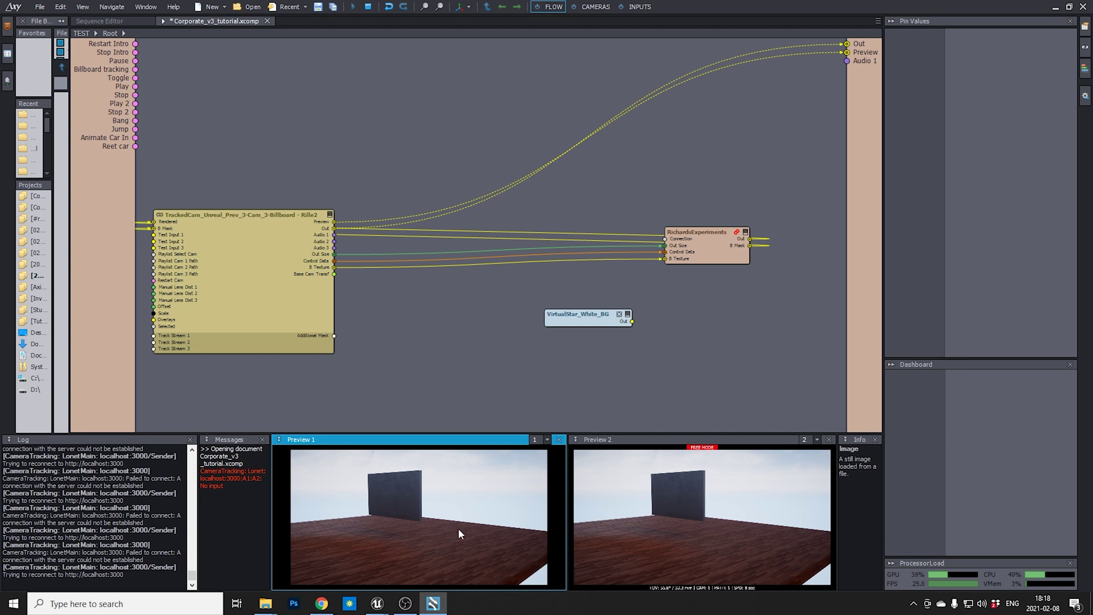
drag(444, 525, 532, 515)
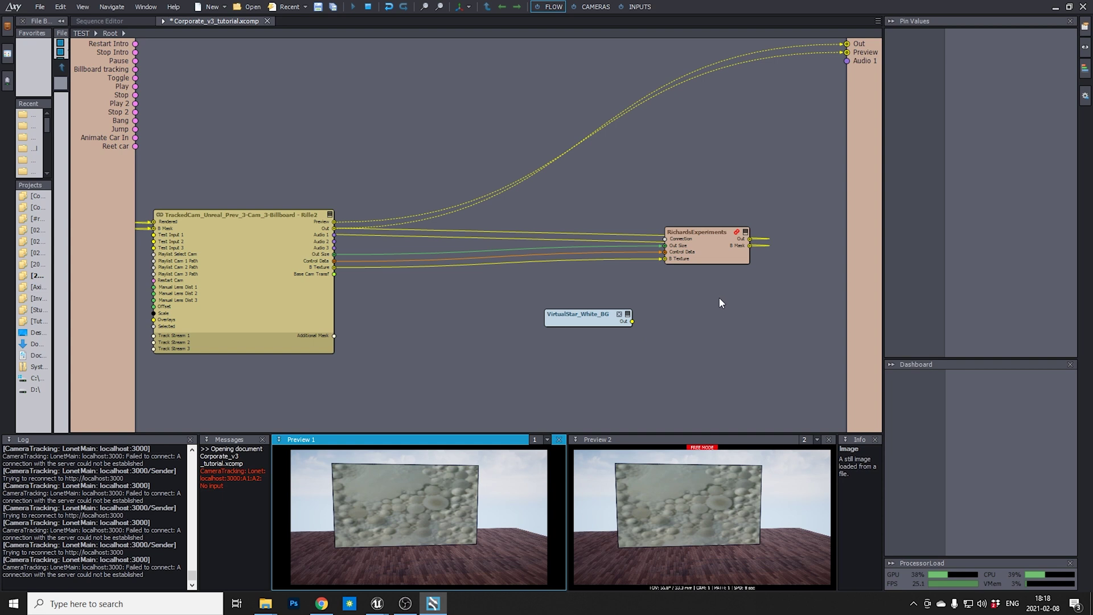
Step: Refresh the RichardsExperiments module, connect the VirtualStar_White_BG image's Out to its Video Screen pin, and reposition the image node
click(739, 236)
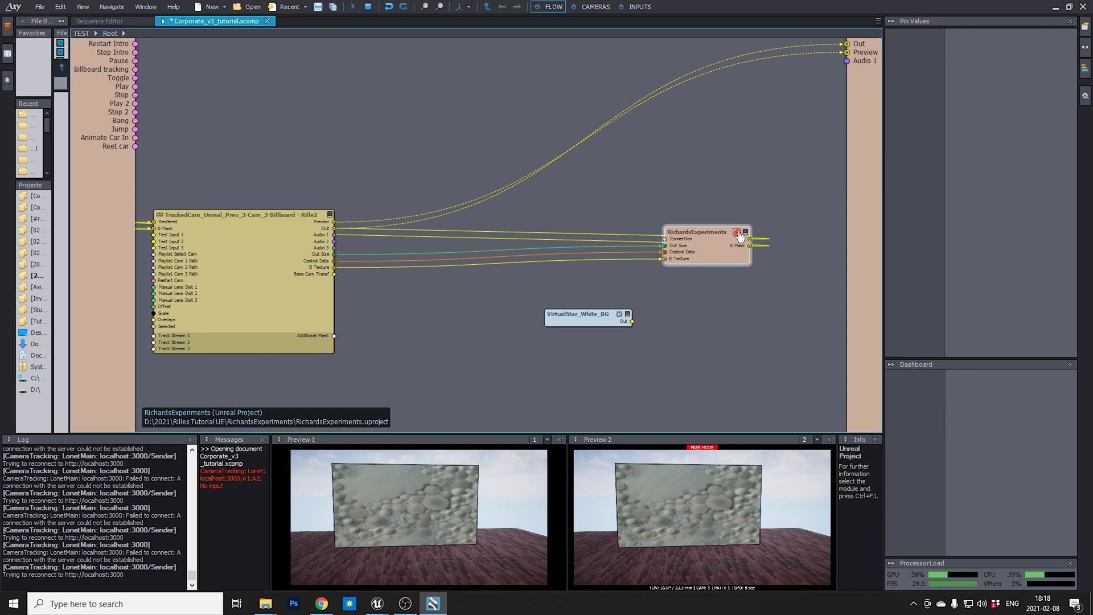
click(737, 233)
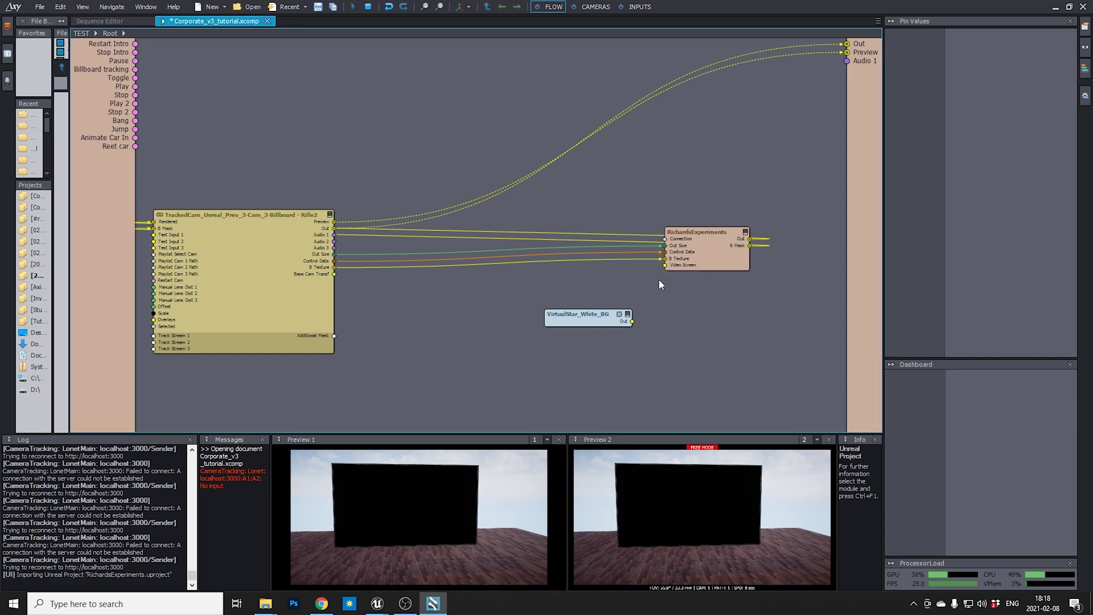
drag(631, 322, 665, 267)
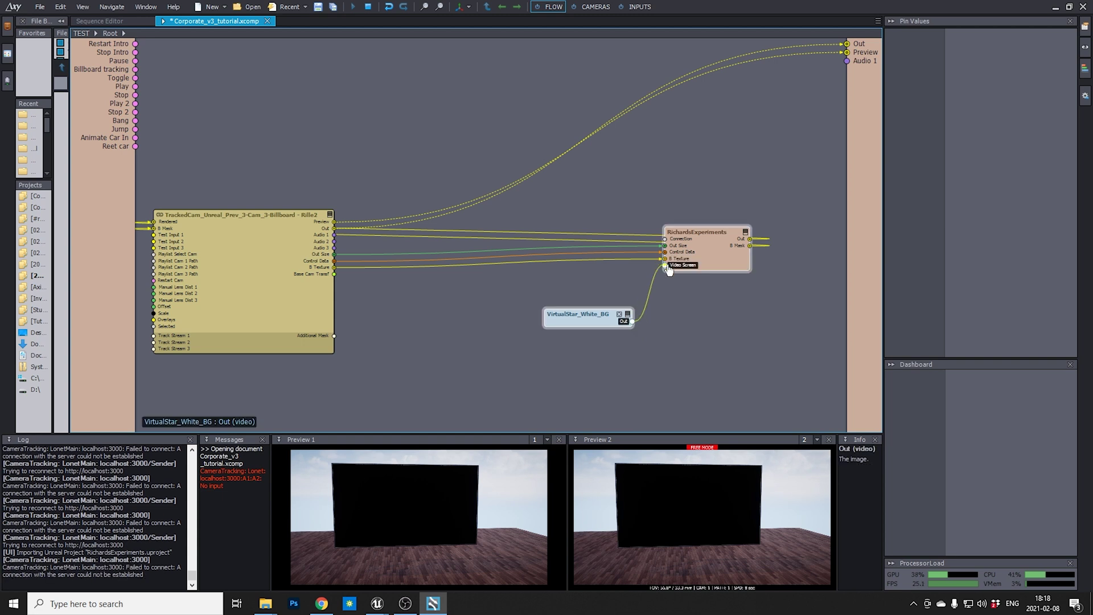
click(418, 532)
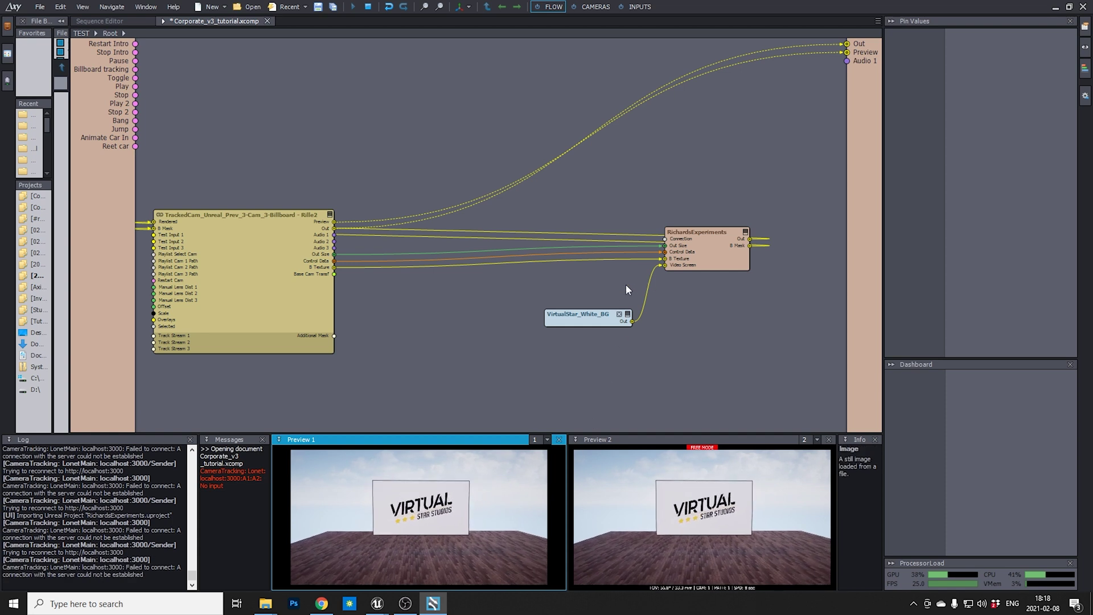
drag(607, 321, 581, 306)
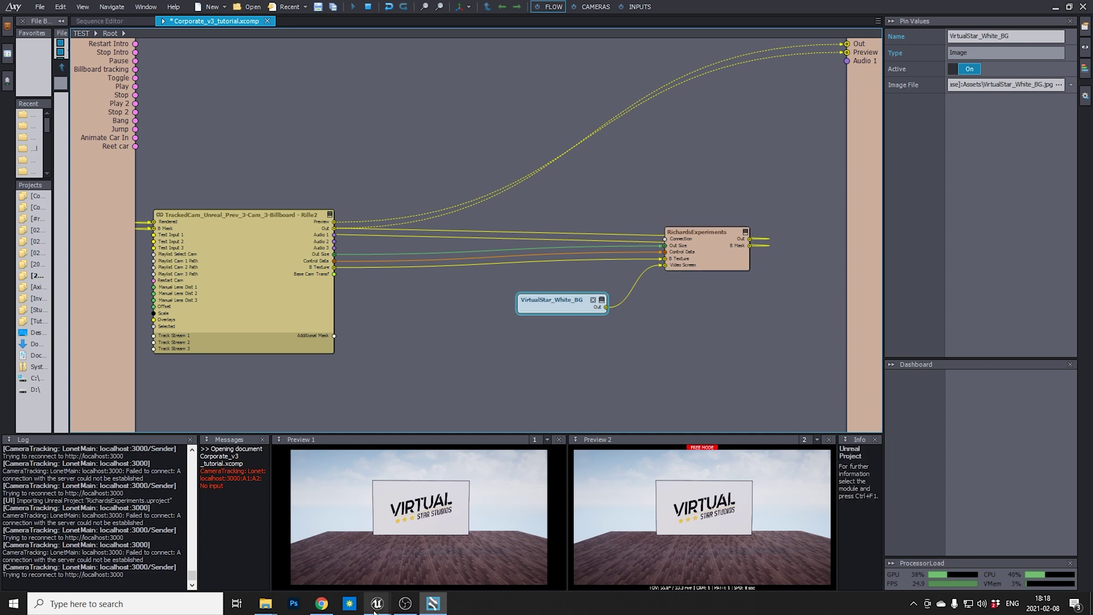
Step: Switch back to the RichardsExperiments Unreal editor, stop the running level and open the Level Blueprint
mouse_move(375, 610)
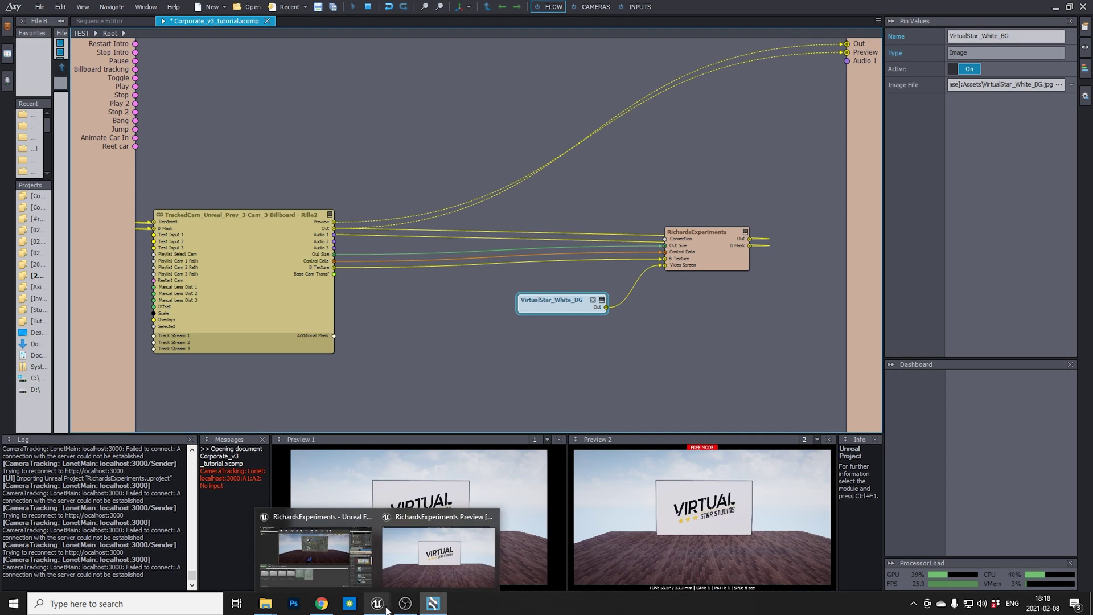
click(332, 569)
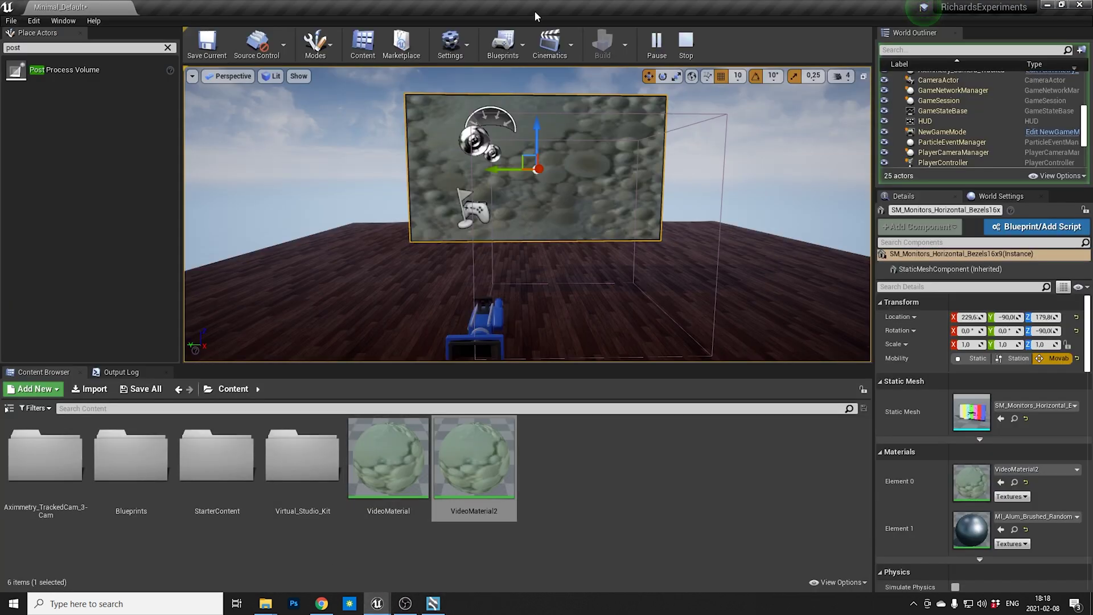
click(685, 42)
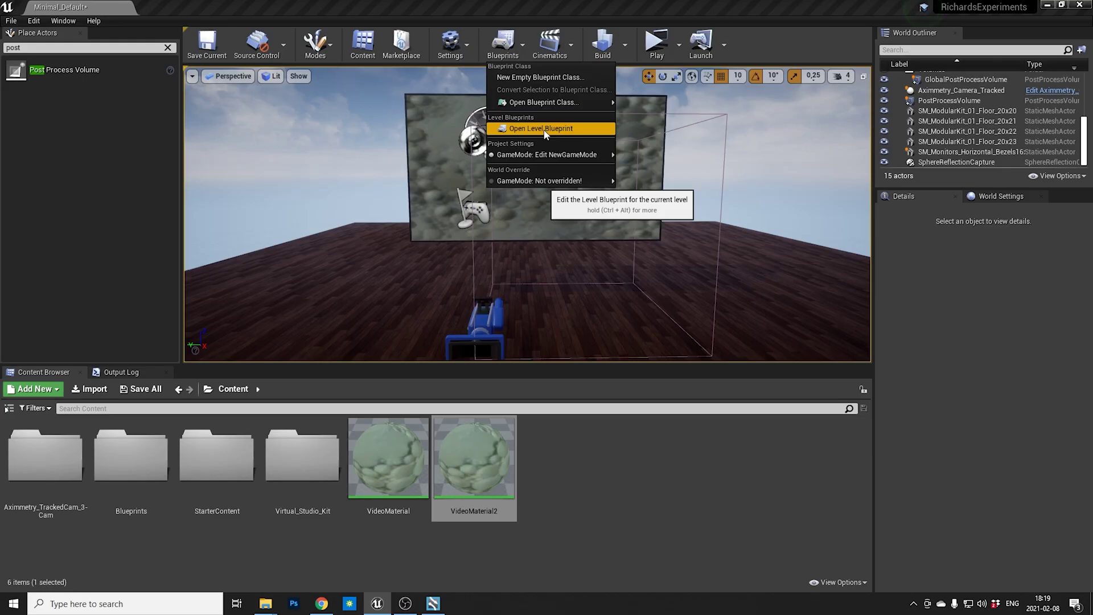
click(544, 129)
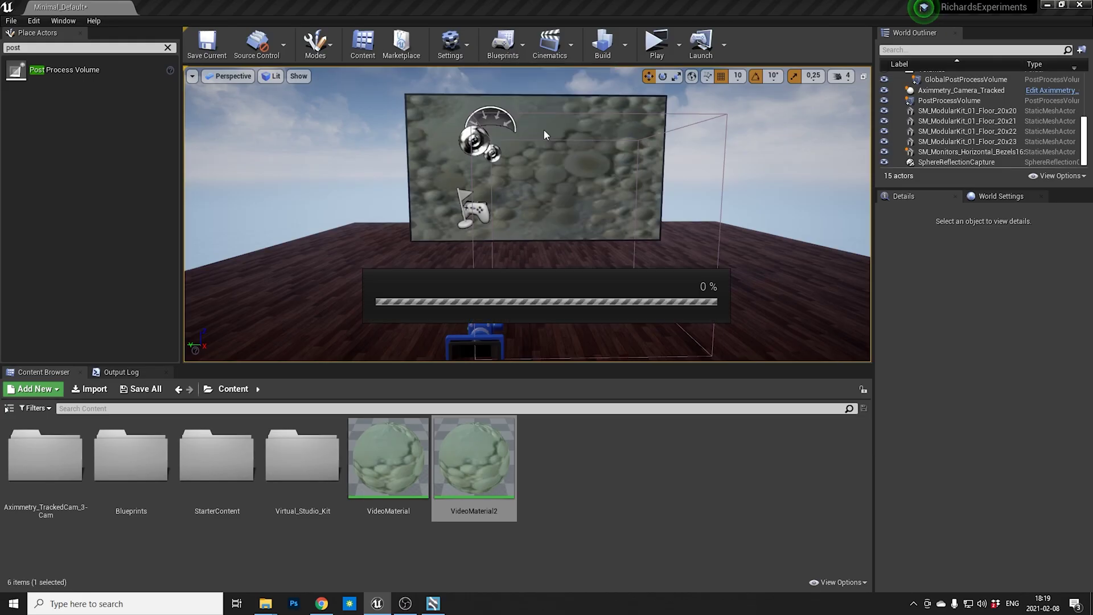
Step: Add a SetActorTransform node executed from Set Texture Parameter Value
right_drag(566, 393, 404, 374)
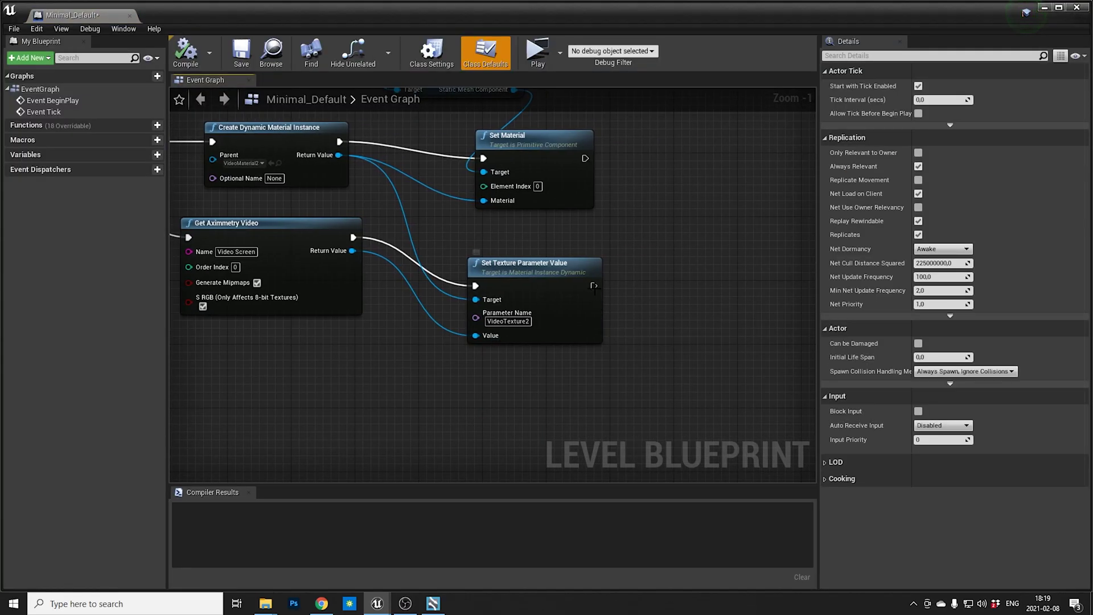
drag(592, 286, 743, 282)
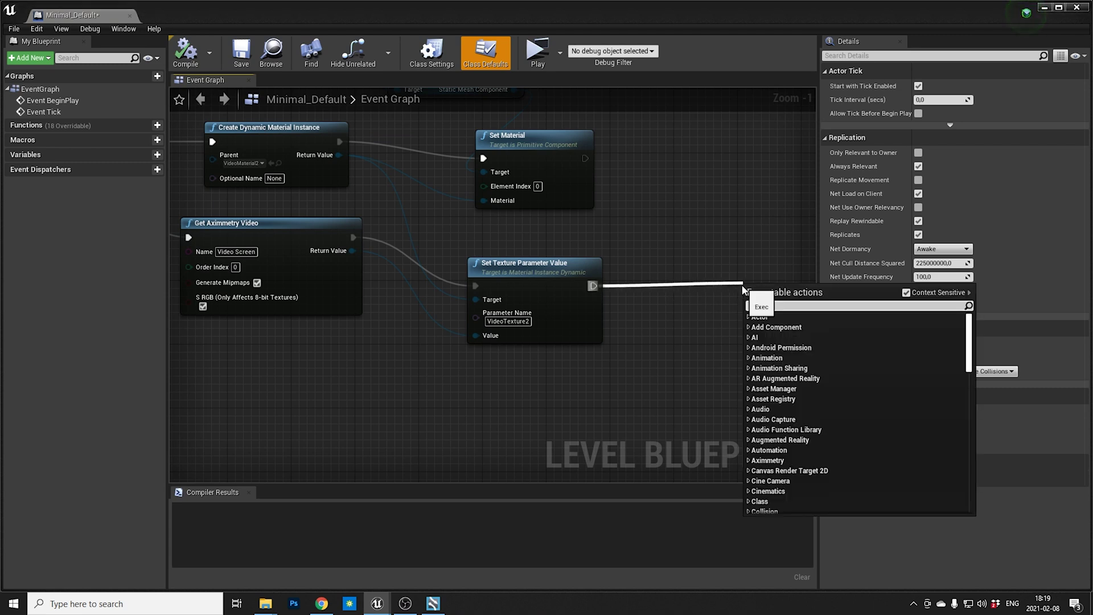
text(transform)
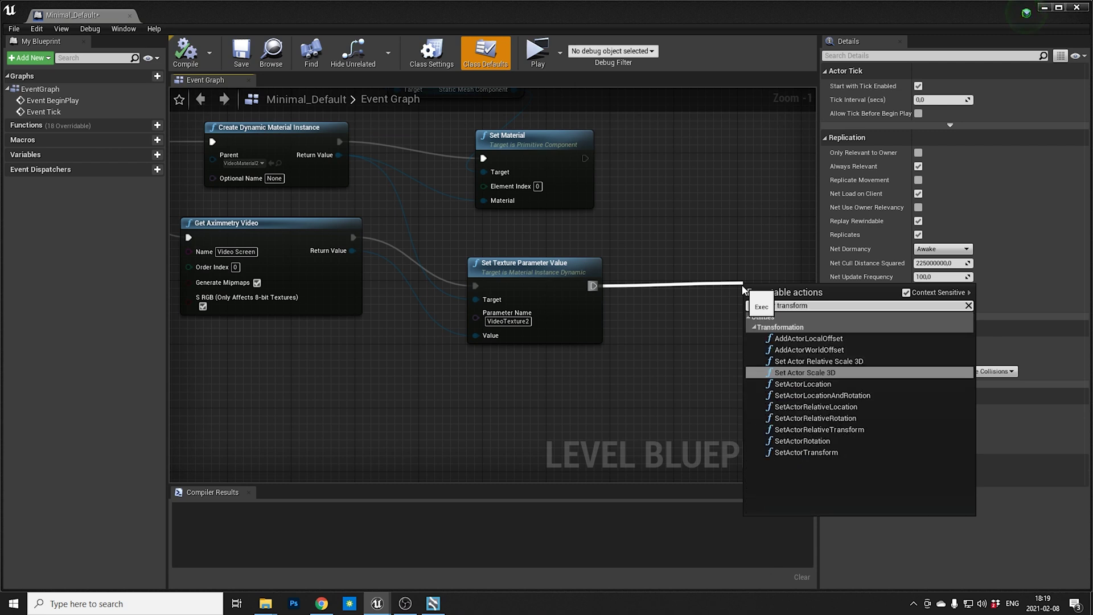
click(763, 452)
right_drag(769, 236, 661, 204)
scroll(644, 268, down, 1)
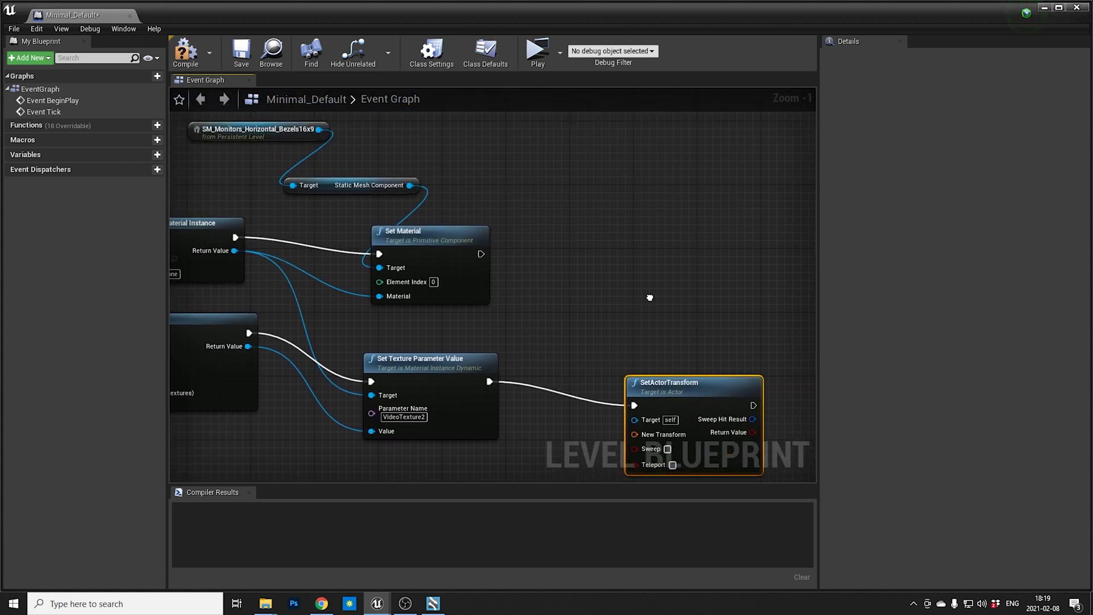
drag(449, 123, 313, 174)
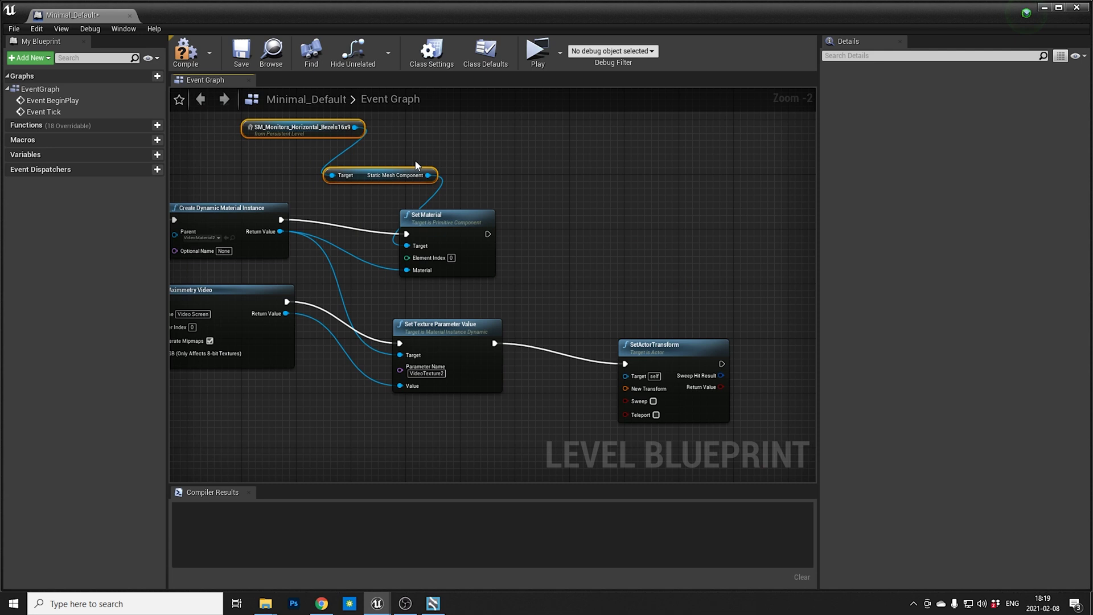
click(330, 118)
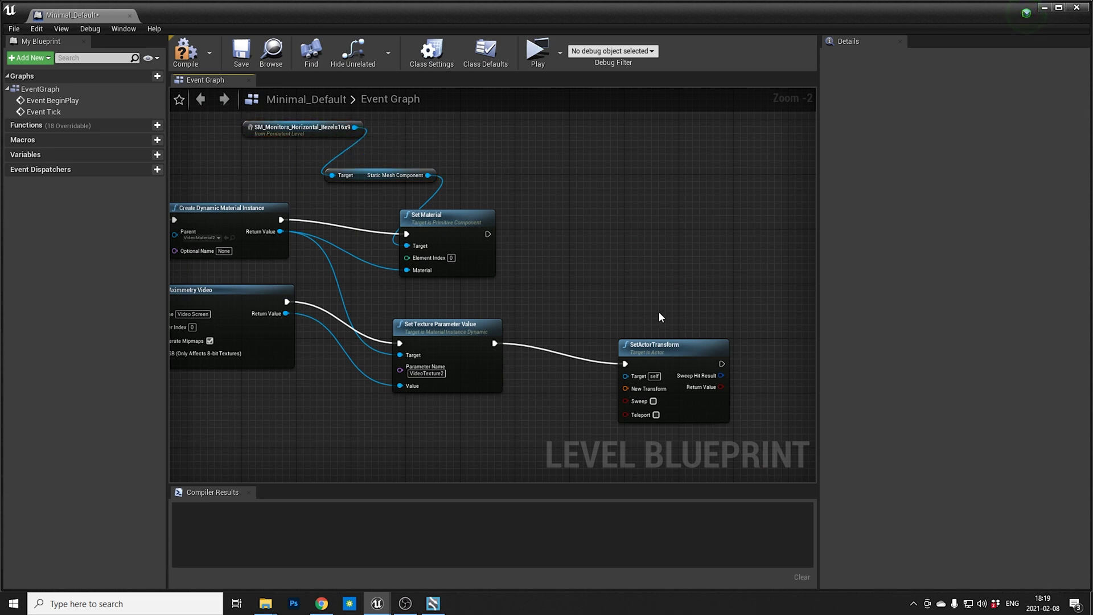
Step: Paste the SM_Monitors_Horizontal_Bezels16x9 reference and connect it to the SetActorTransform node's Target
key(ctrl+v)
drag(776, 317, 641, 385)
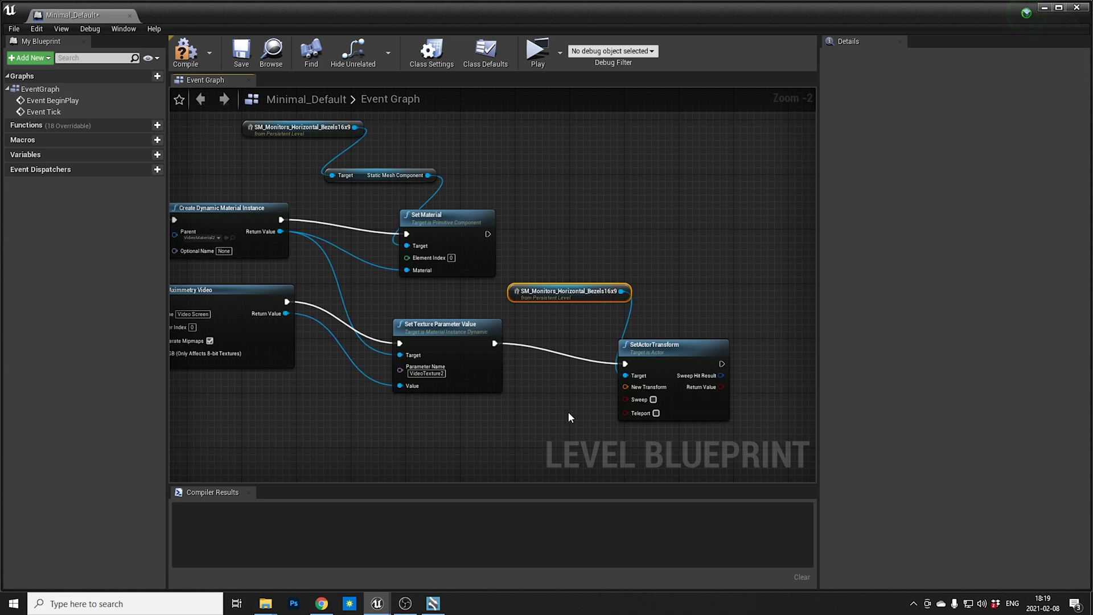
Step: Add a Get Aximmetry Transformation node named "Screen Transformation" feeding New Transform, and place it beside SetActorTransform
right_drag(568, 411, 586, 347)
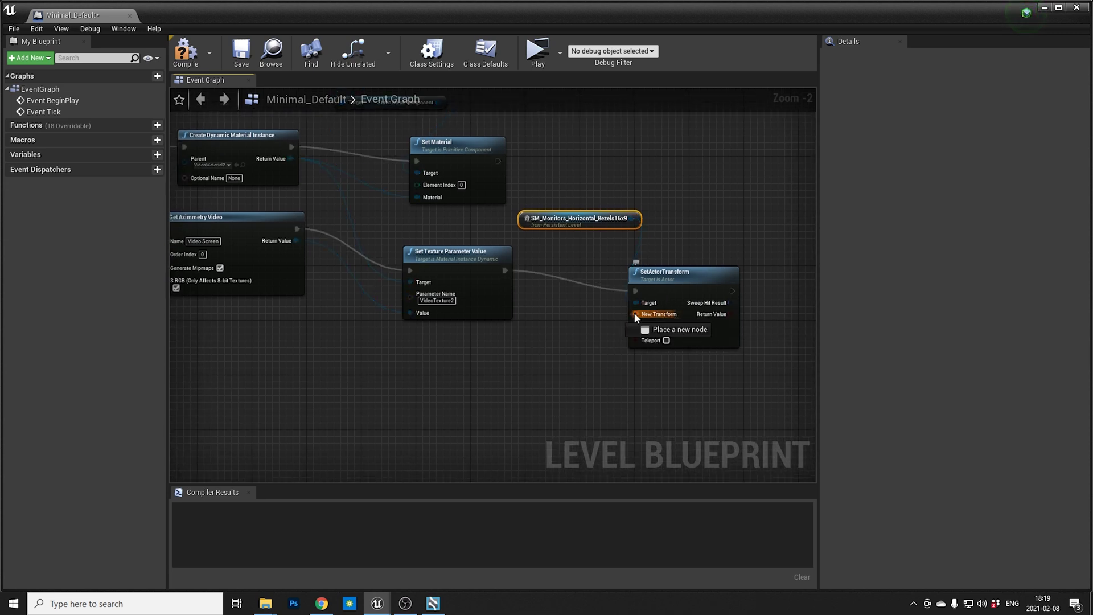
drag(635, 313, 537, 354)
text(aximmetry)
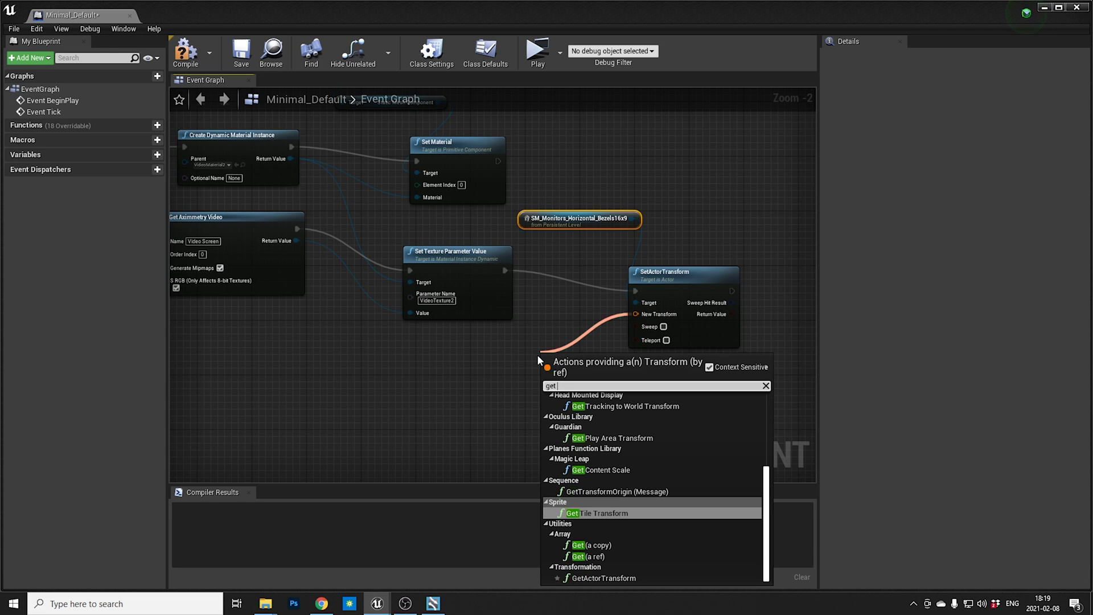
key(Return)
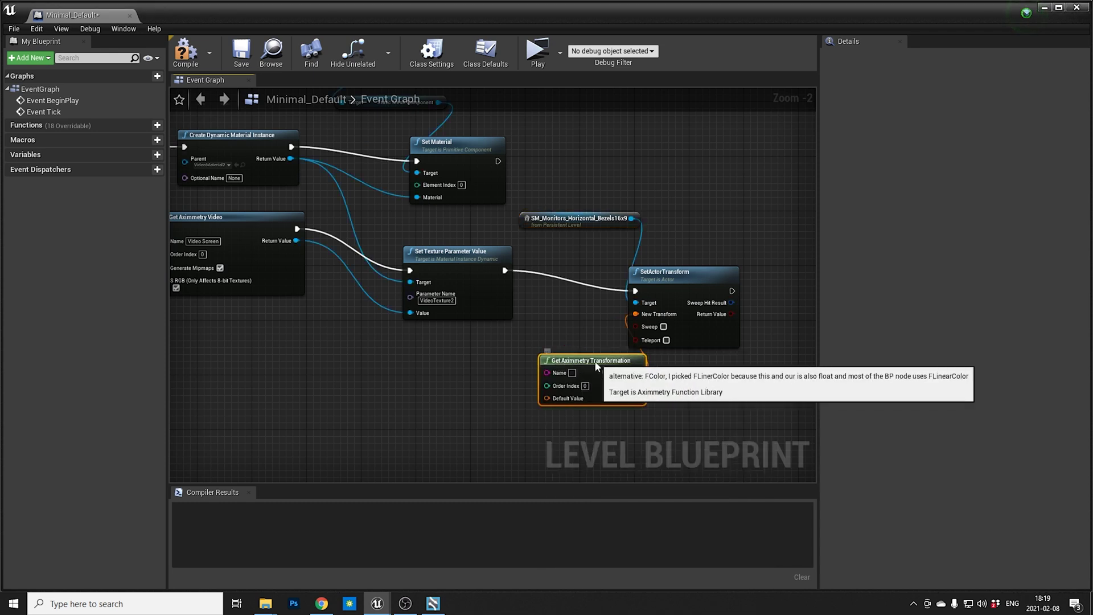
drag(554, 359, 527, 353)
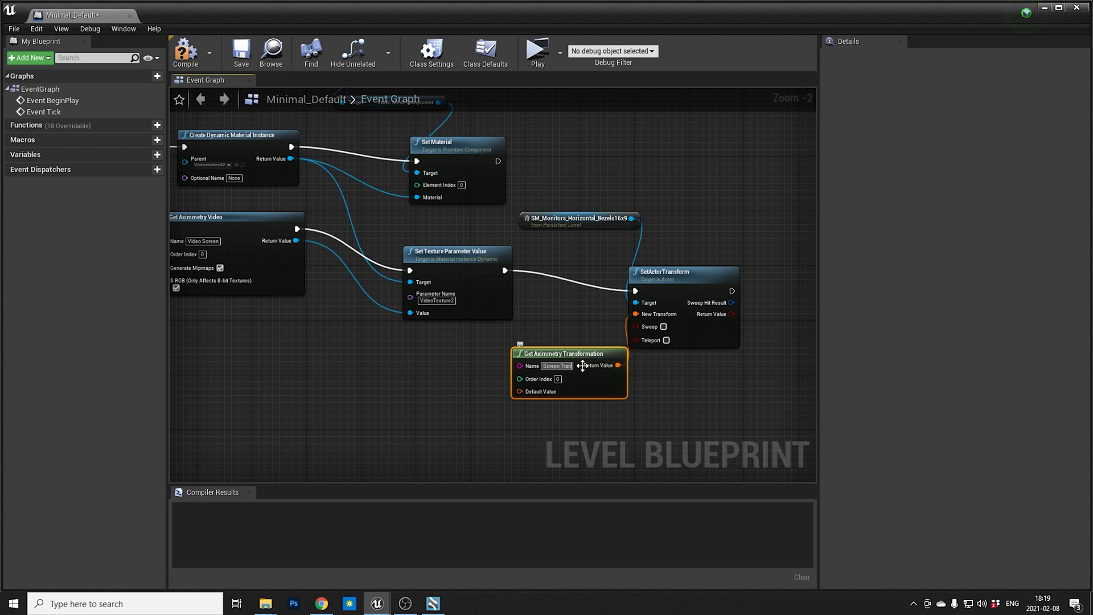
click(582, 366)
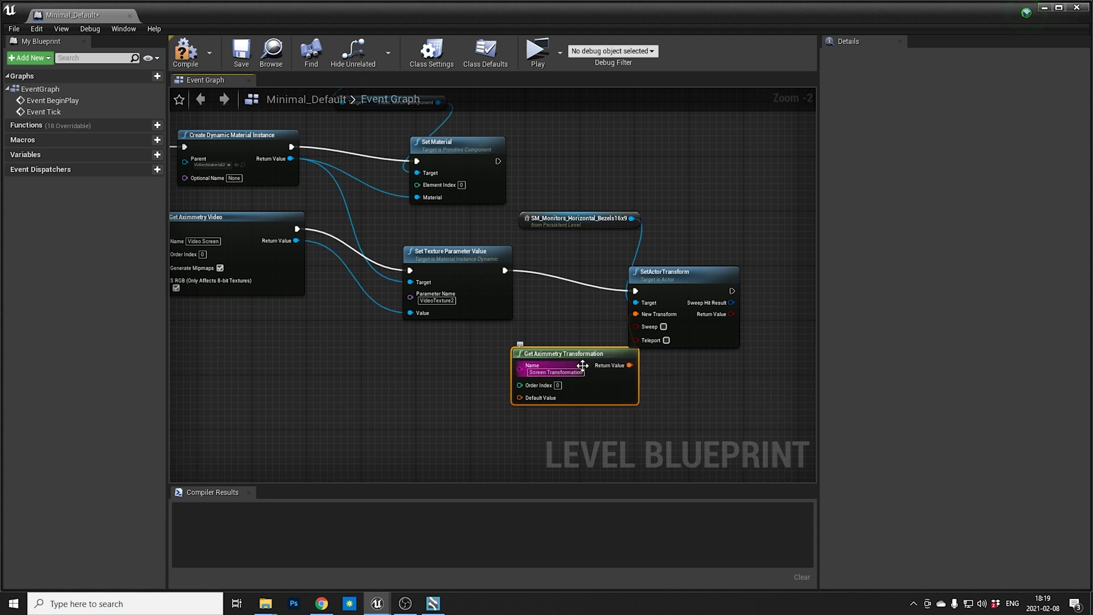
drag(629, 351, 608, 351)
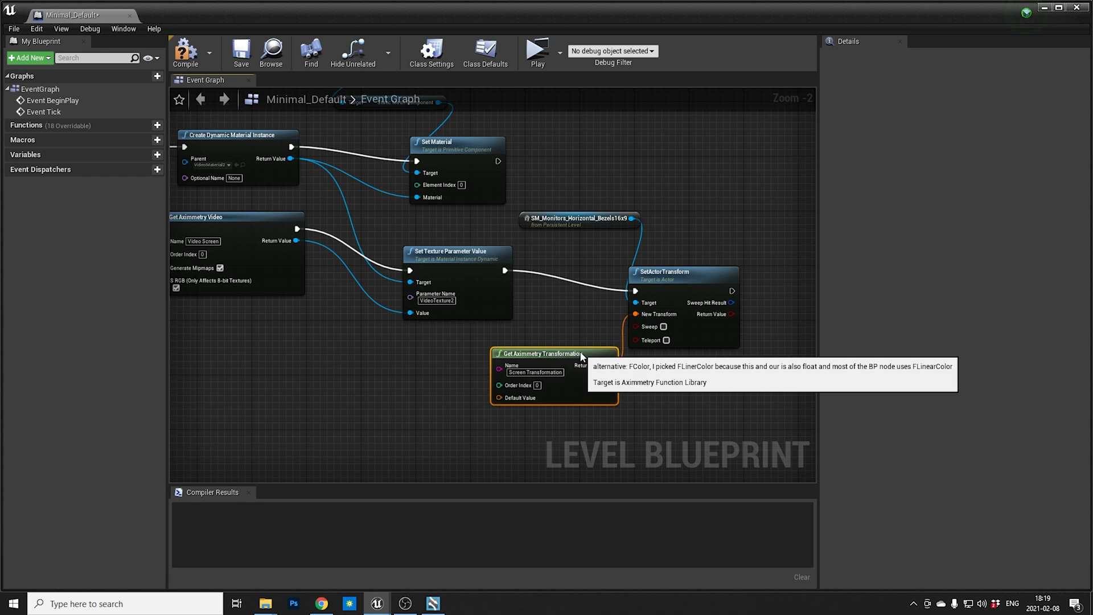
Step: Compile the Level Blueprint, minimize its editor, play the level in a new window and switch to Aximmetry Composer
click(183, 50)
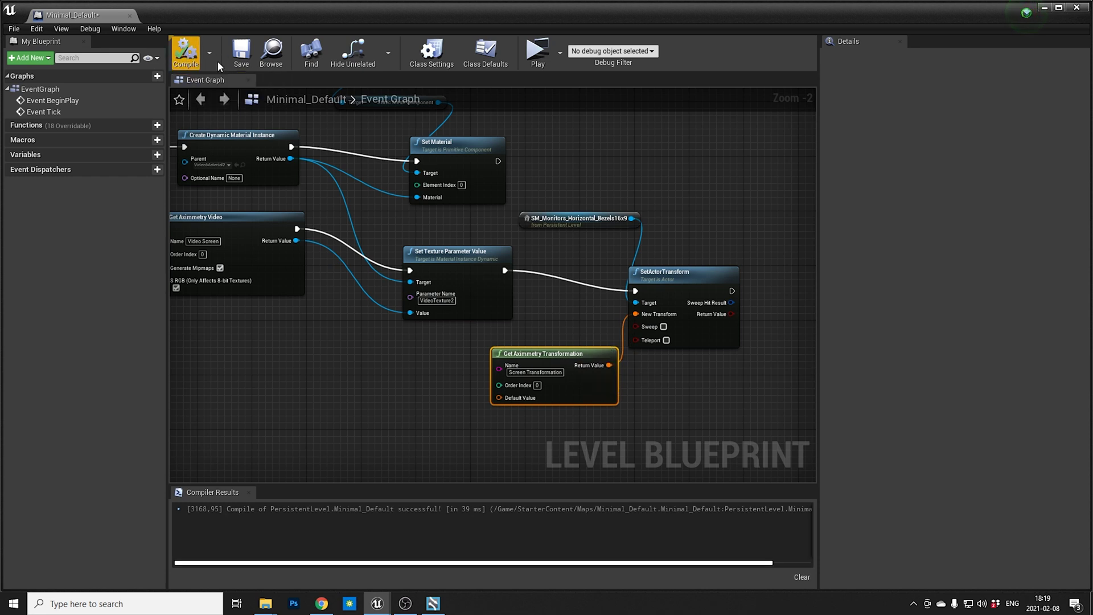
click(1045, 8)
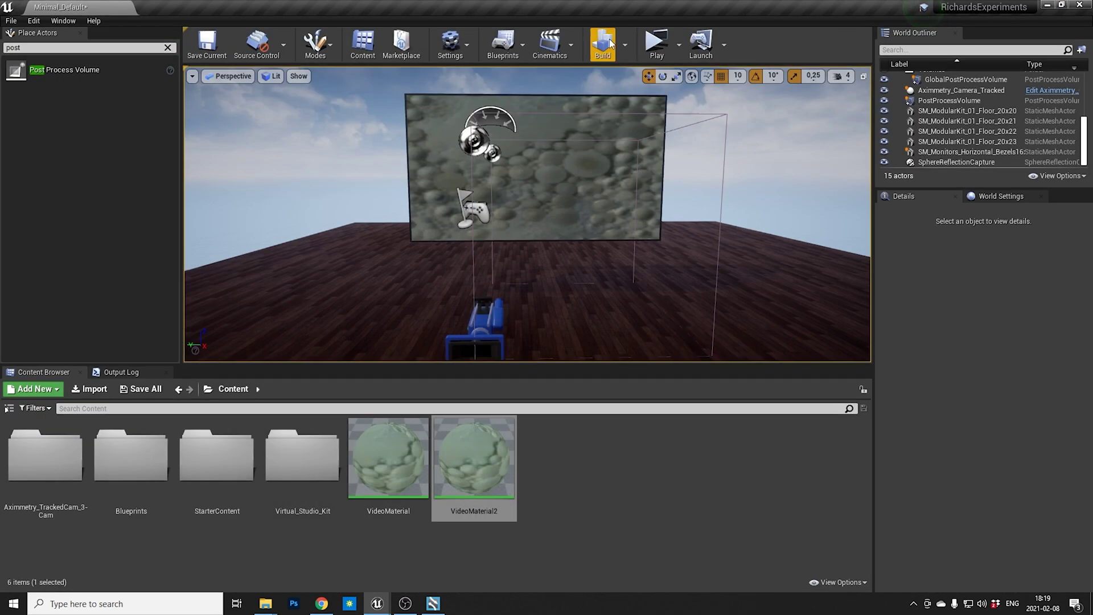
click(652, 47)
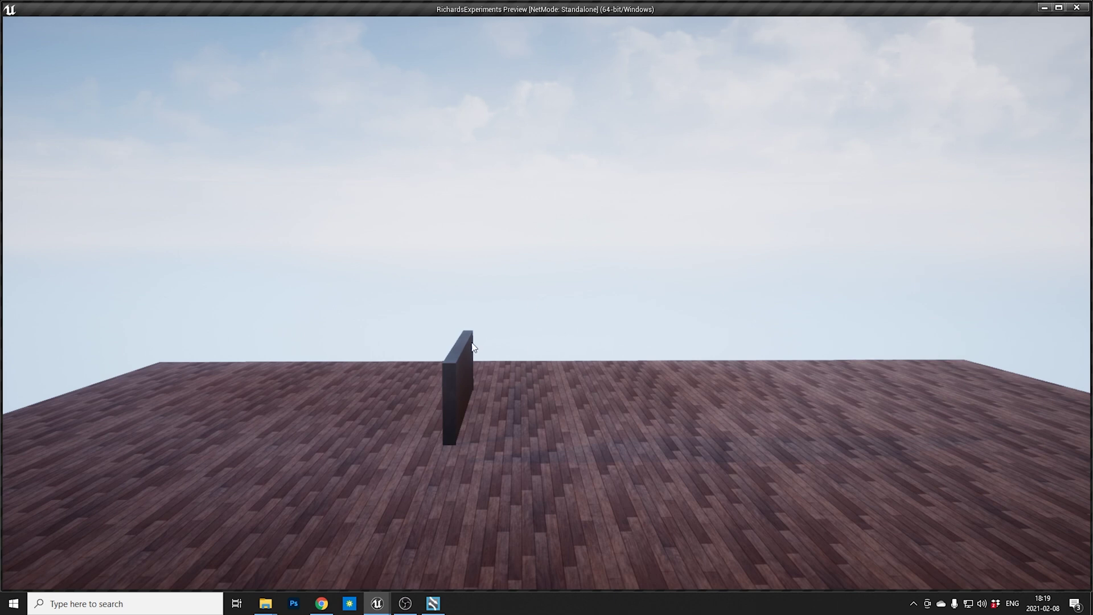
key(alt+Tab)
click(891, 227)
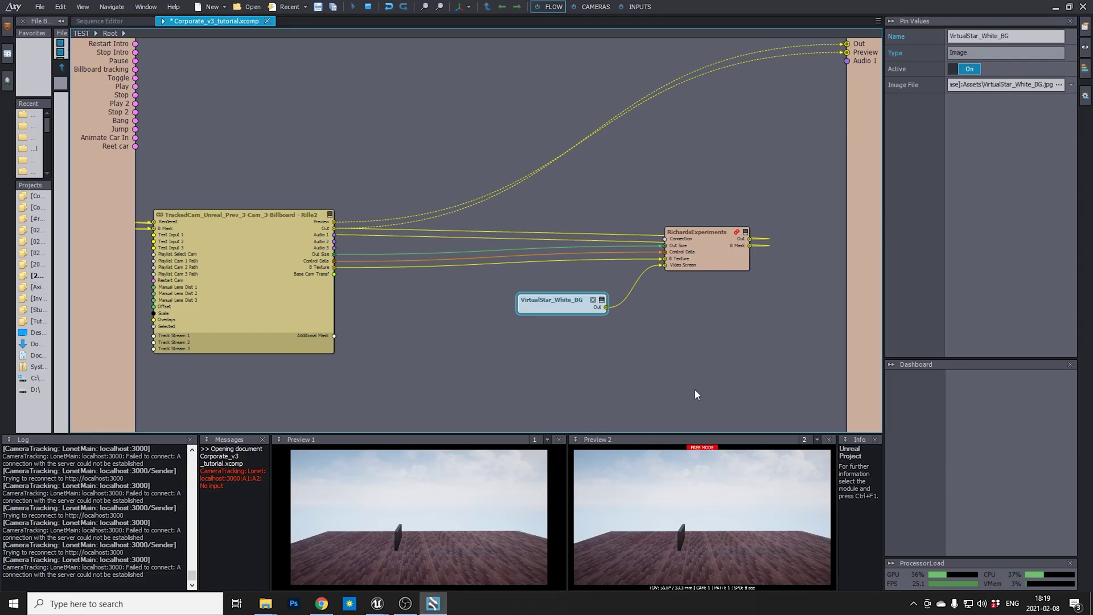
Step: Shift the VirtualStar_White_BG image node slightly away from the RichardsExperiments module and refresh that module
drag(567, 295, 553, 290)
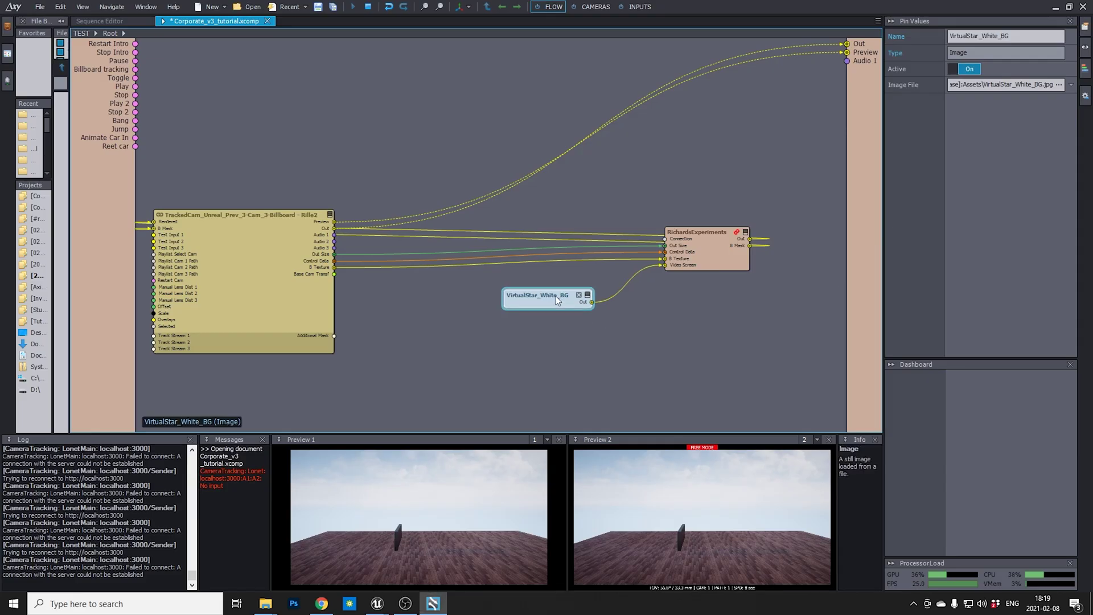
click(736, 233)
right_click(688, 302)
key(Escape)
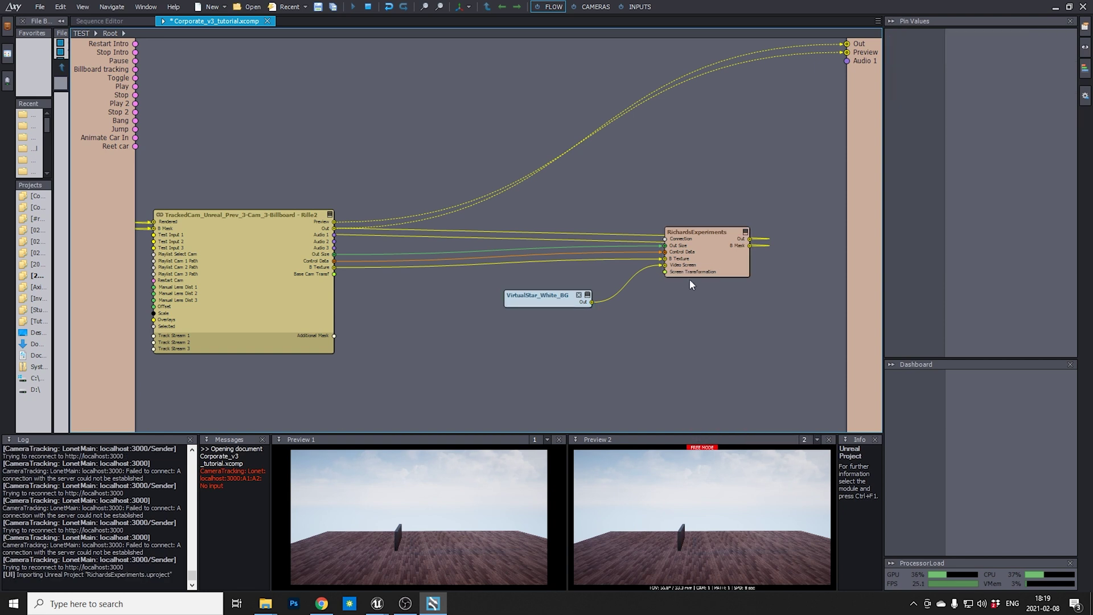
right_click(622, 357)
key(Escape)
Step: Try raising the monitor by setting the second Screen Transformation position value of RichardsExperiments to 1.9
click(718, 269)
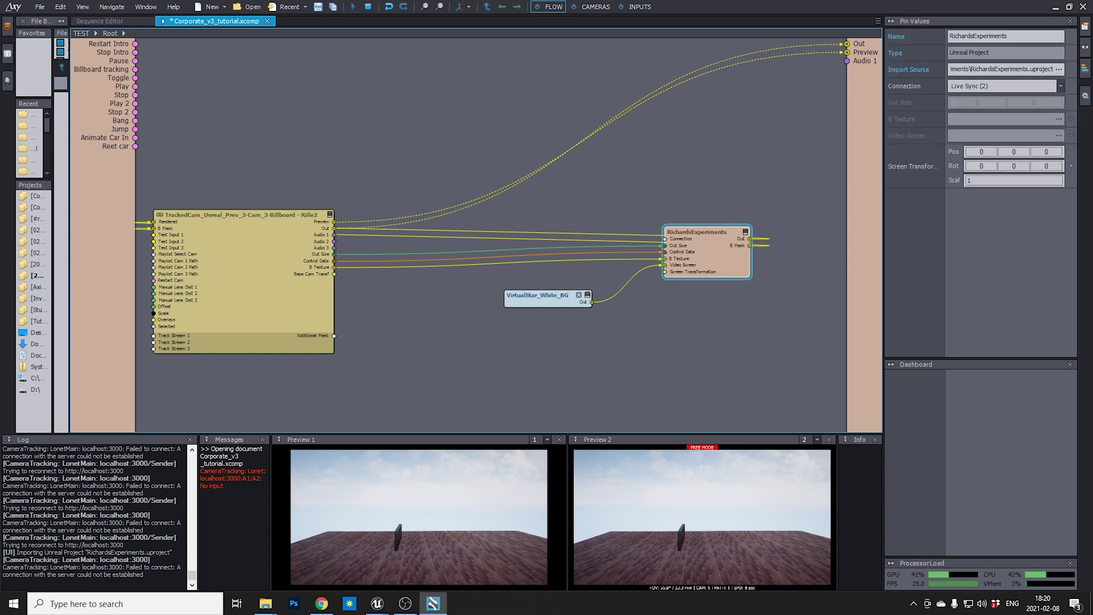
click(1021, 151)
text(1.6)
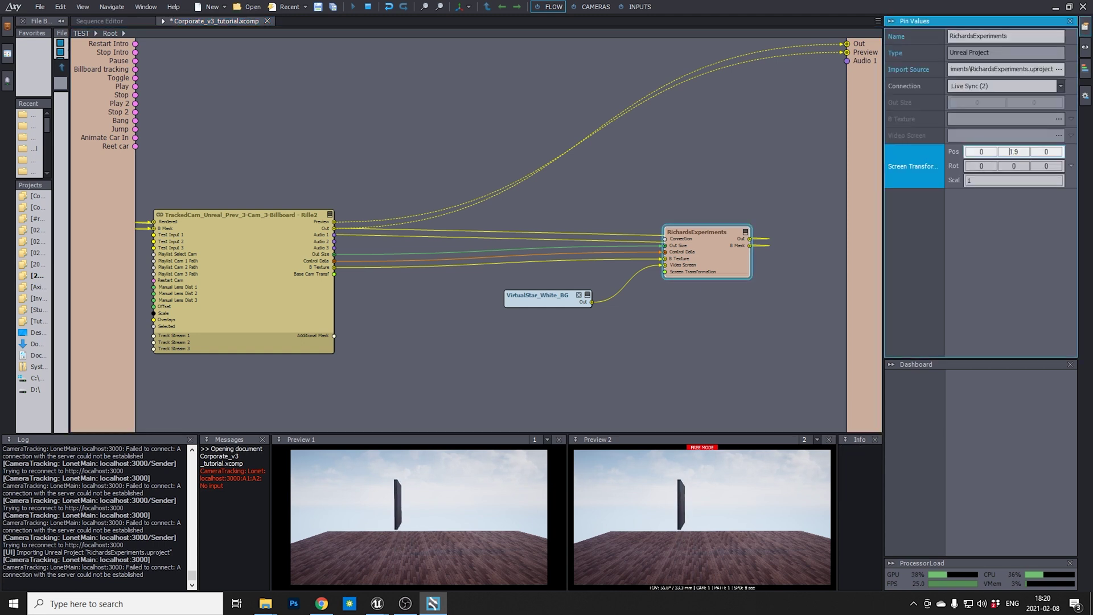
Step: Insert a Scene Node below the image node, expand its pins and connect World Transf to RichardsExperiments' Screen Transformation pin
right_click(619, 317)
click(647, 327)
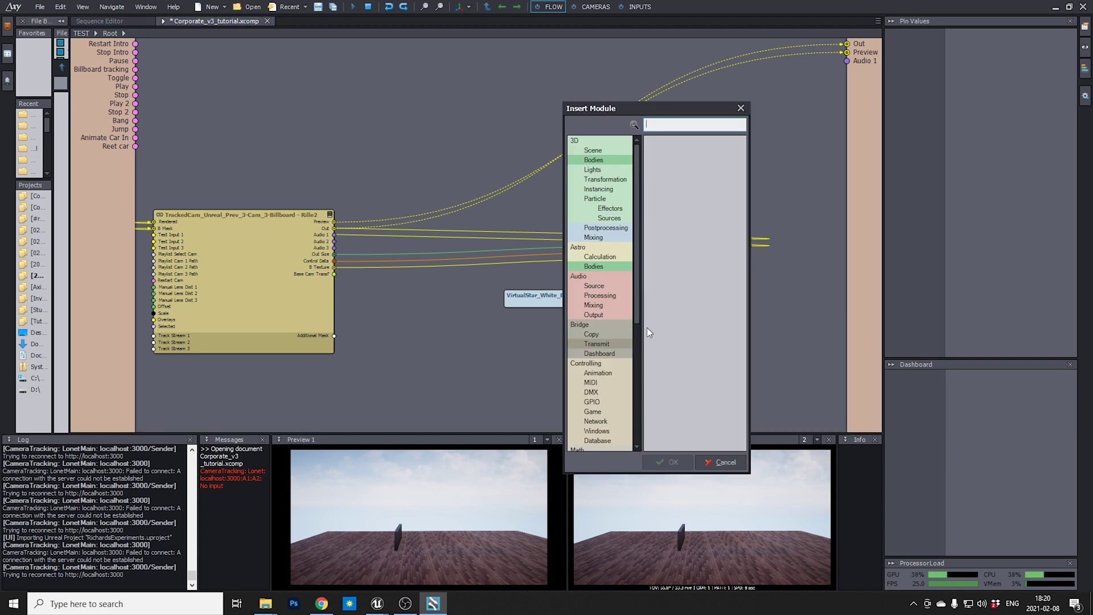
text(scen)
key(Return)
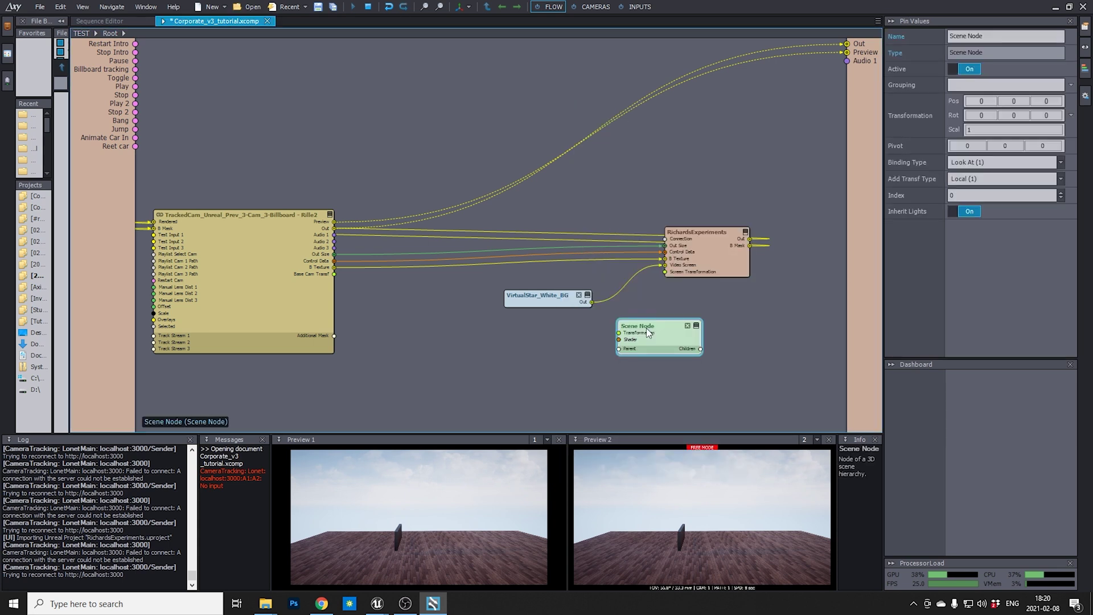
click(696, 326)
drag(675, 326, 624, 351)
click(647, 349)
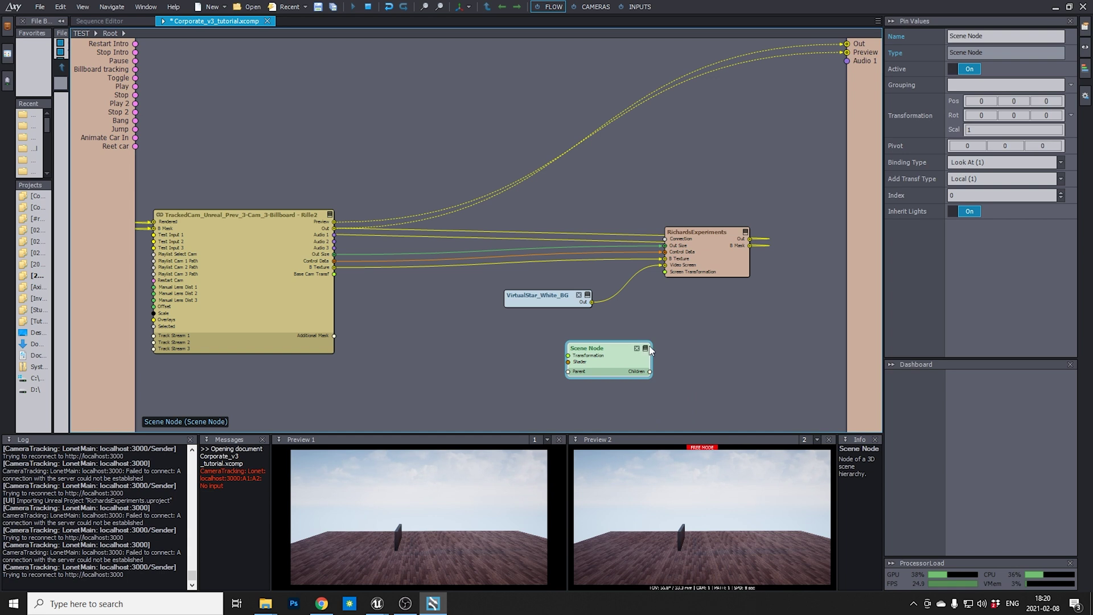
click(646, 349)
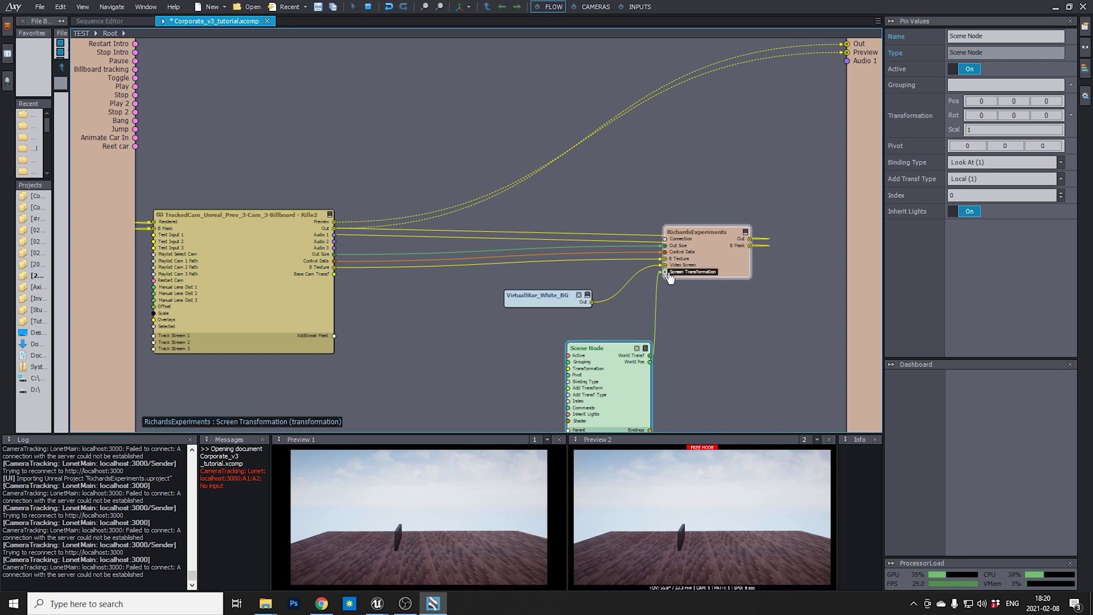
Step: Set the Scene Node's transformation to position -0.8, 1.8, 4.5 and rotation 0, 90, 0
scroll(655, 341, down, 2)
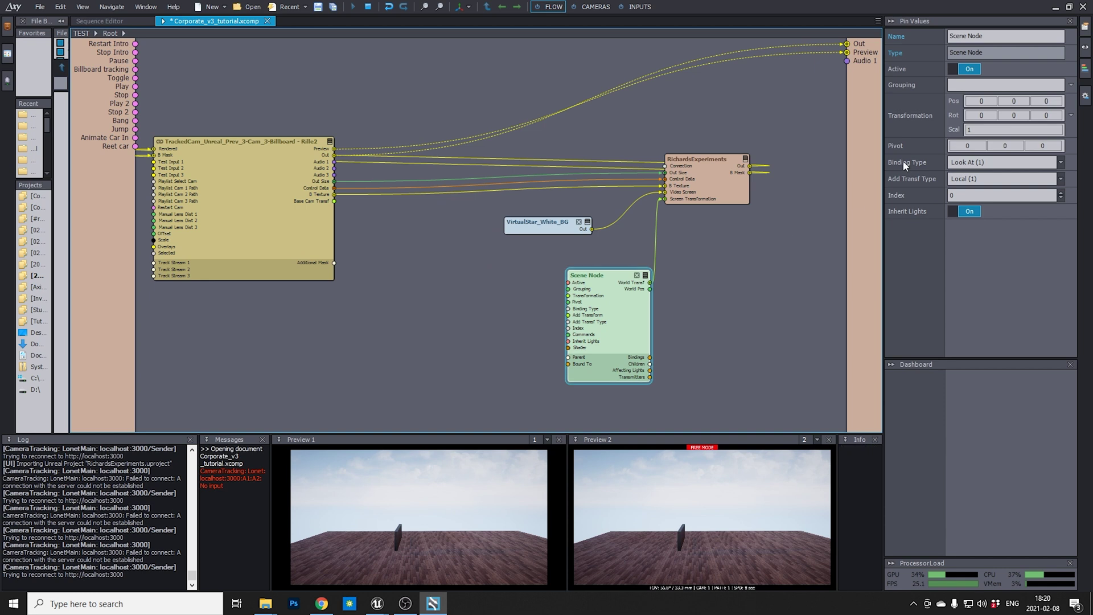
click(1014, 115)
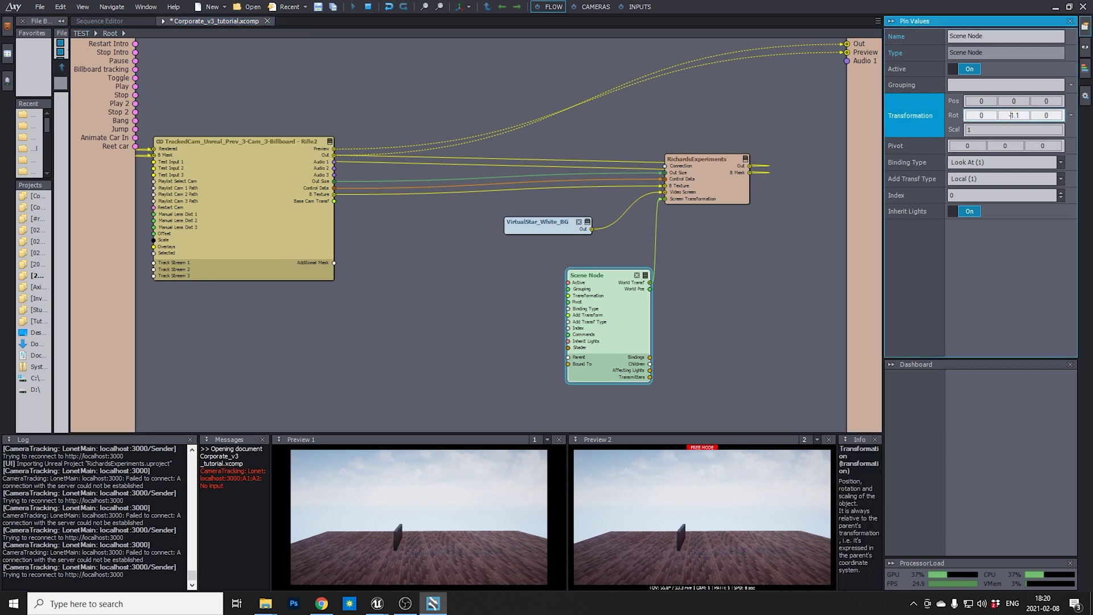
drag(1014, 115, 1004, 115)
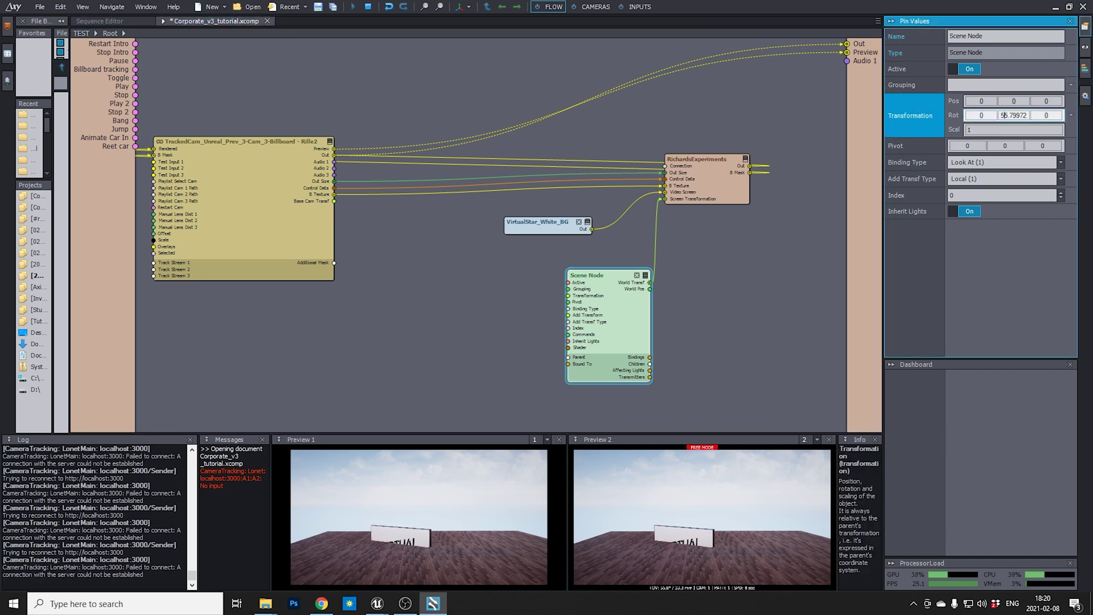
drag(1019, 103, 978, 103)
click(1023, 115)
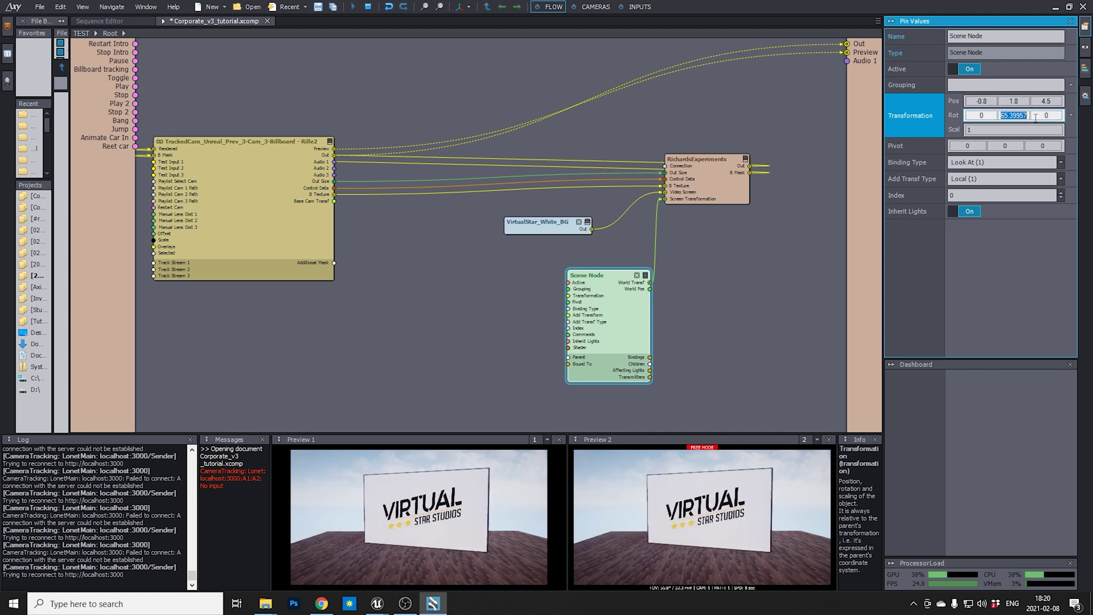
text(90)
key(Return)
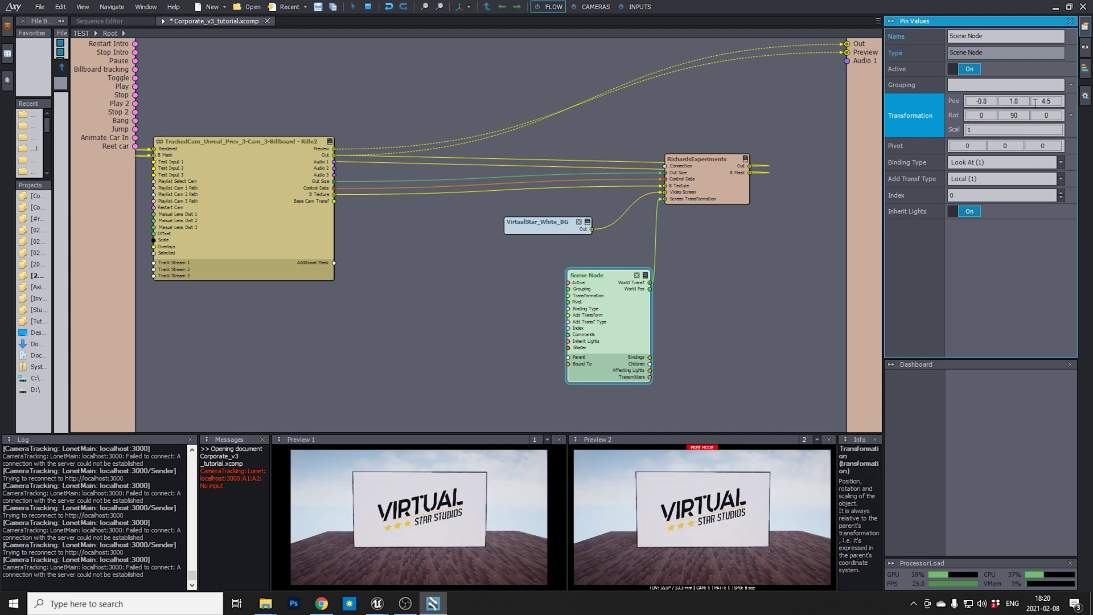